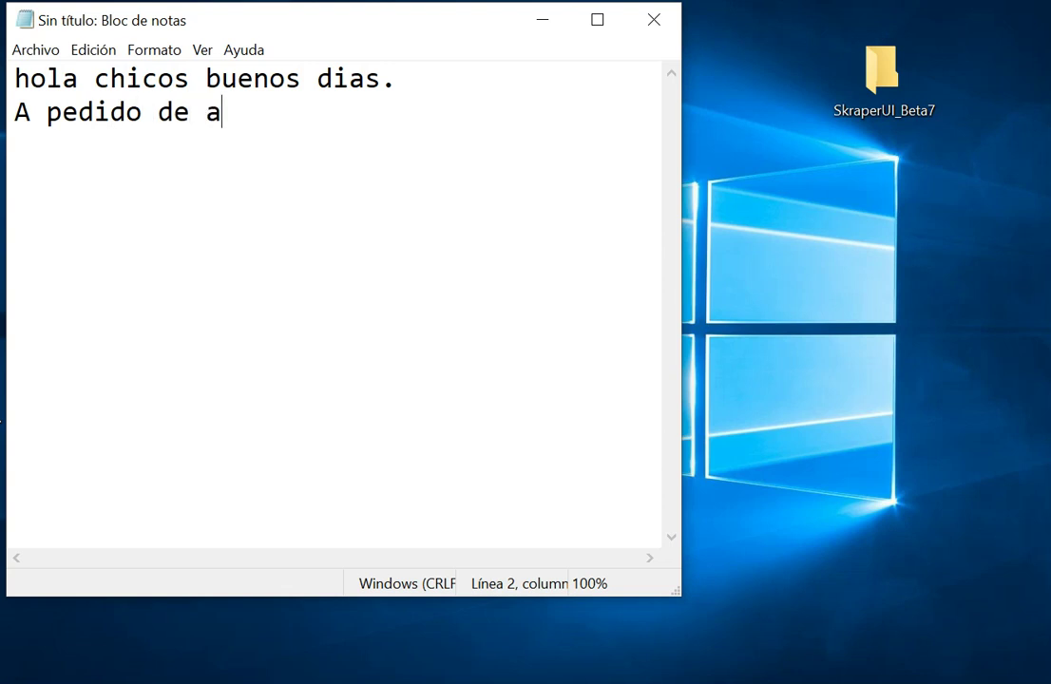
# - Complete the note's second line as "A pedido de algunos colegas aqui os" and start a new line
pyautogui.write('cole')
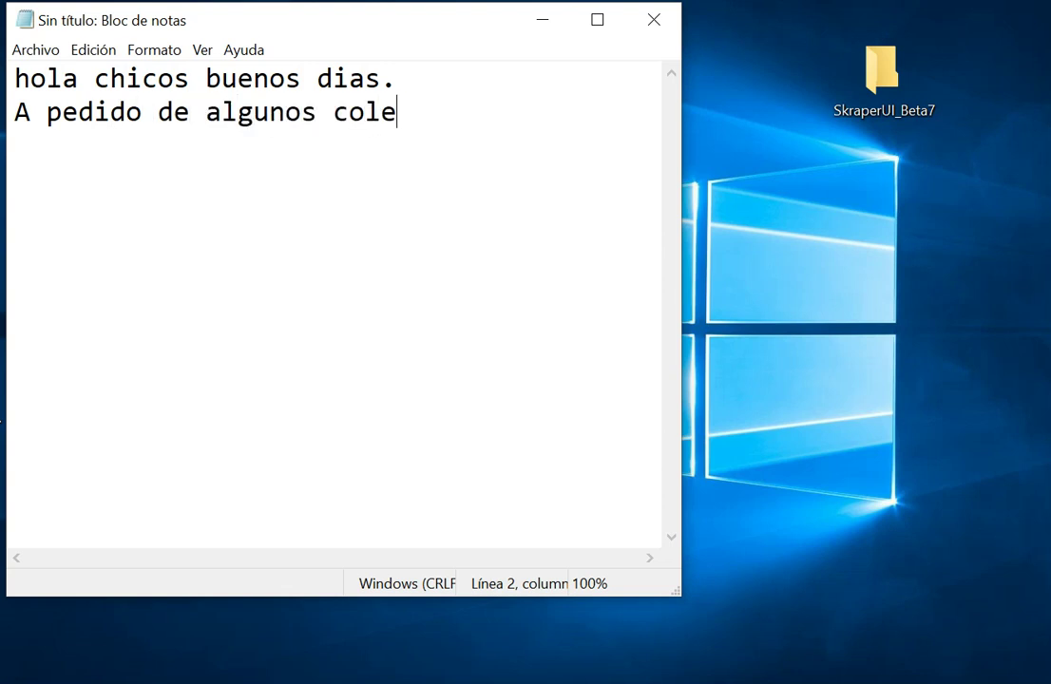
pyautogui.write('gas aqui os e')
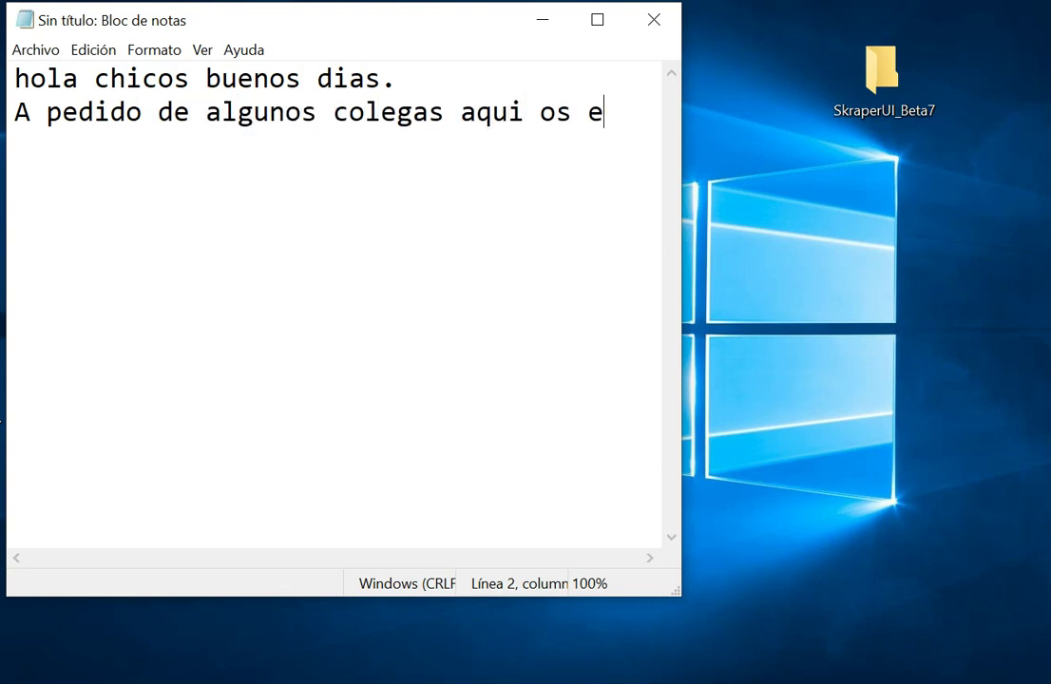
pyautogui.write('spli')
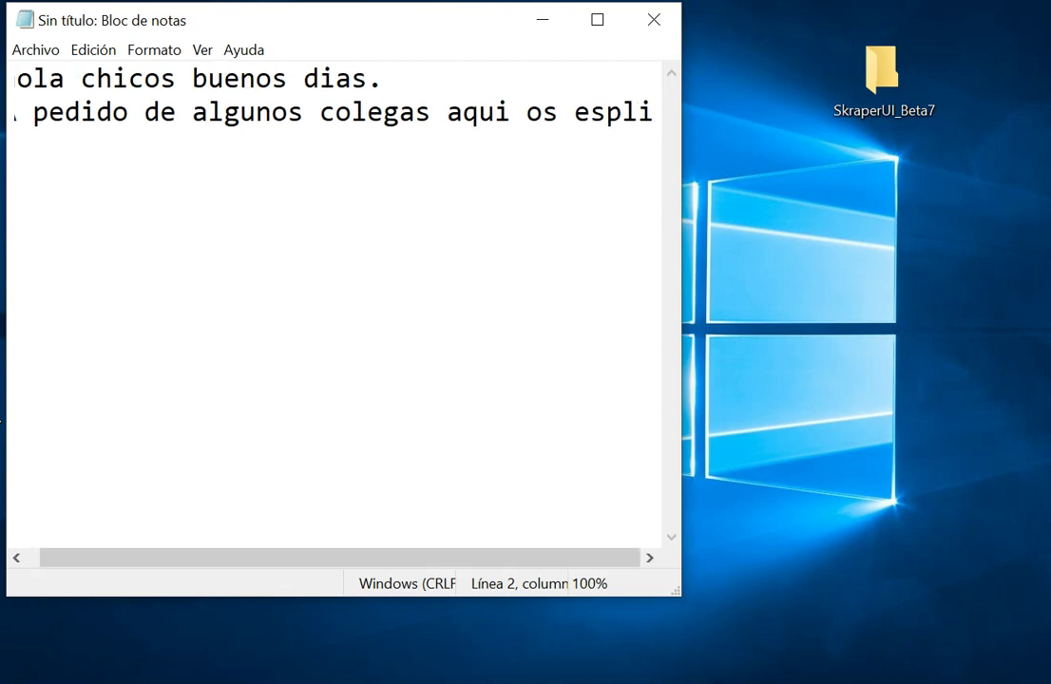
pyautogui.press('BackSpace')
pyautogui.press('BackSpace')
pyautogui.press('BackSpace')
pyautogui.press('BackSpace')
pyautogui.press('Return')
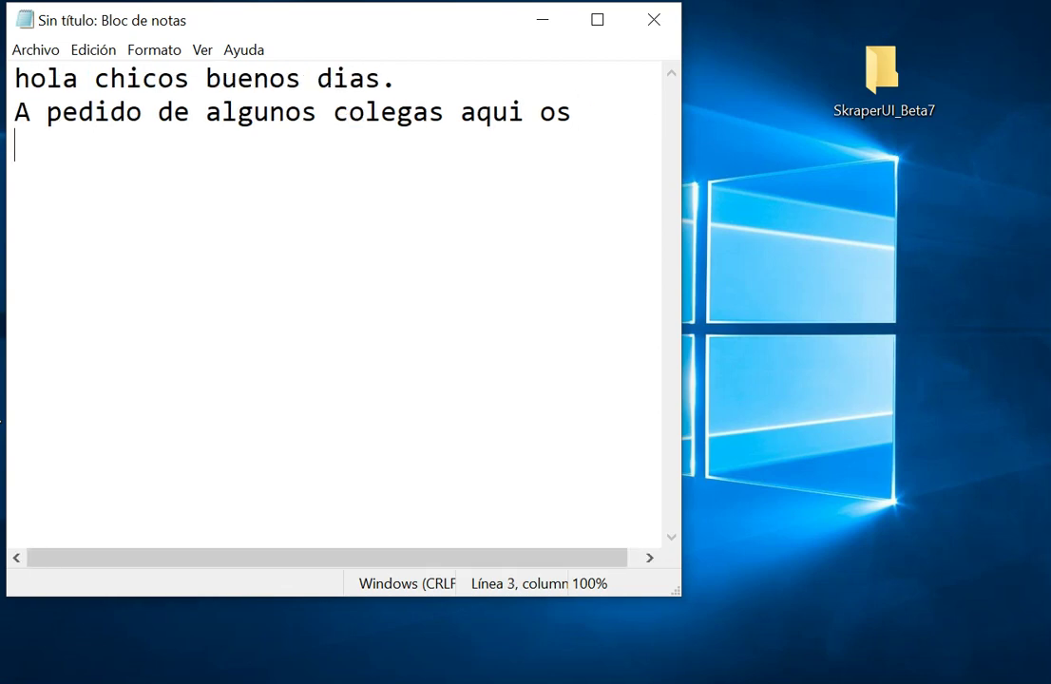
# - Continue the note with "explico como adicionar imagenes a los" and "juegos para batocera ." on two lines, followed by a blank line
pyautogui.write('explico com')
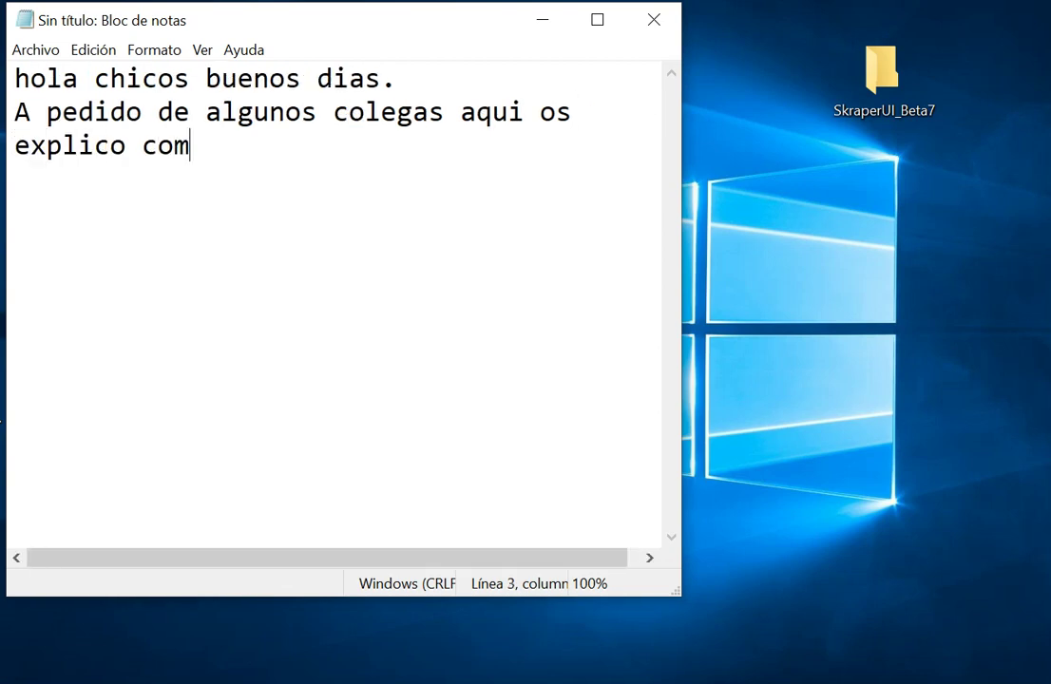
pyautogui.write('o adicionar i')
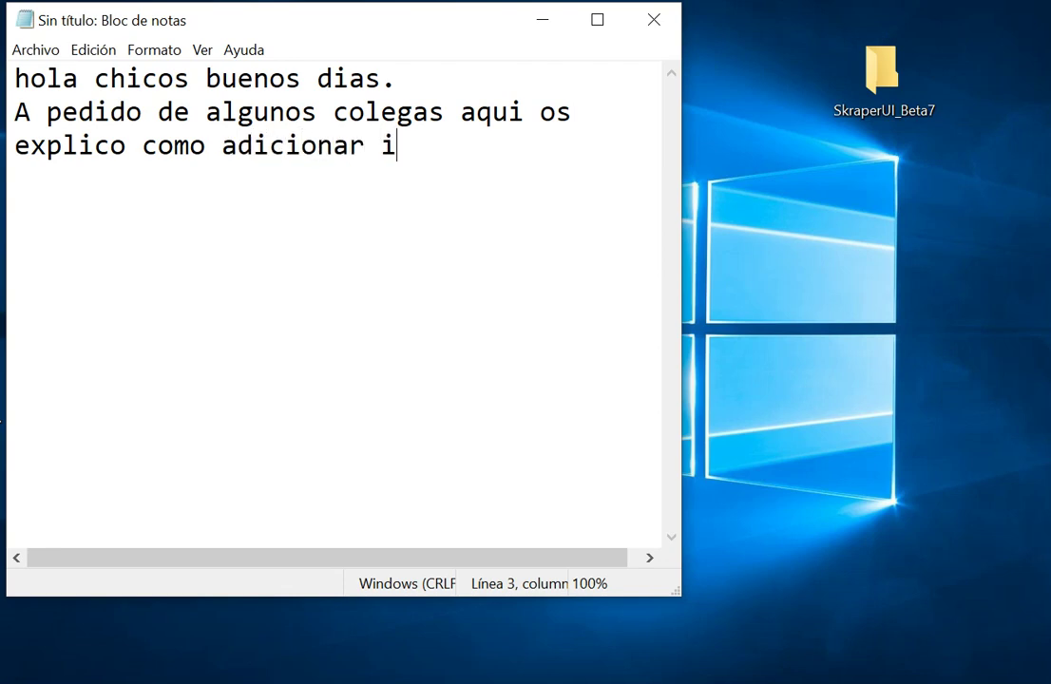
pyautogui.write('magenes a ')
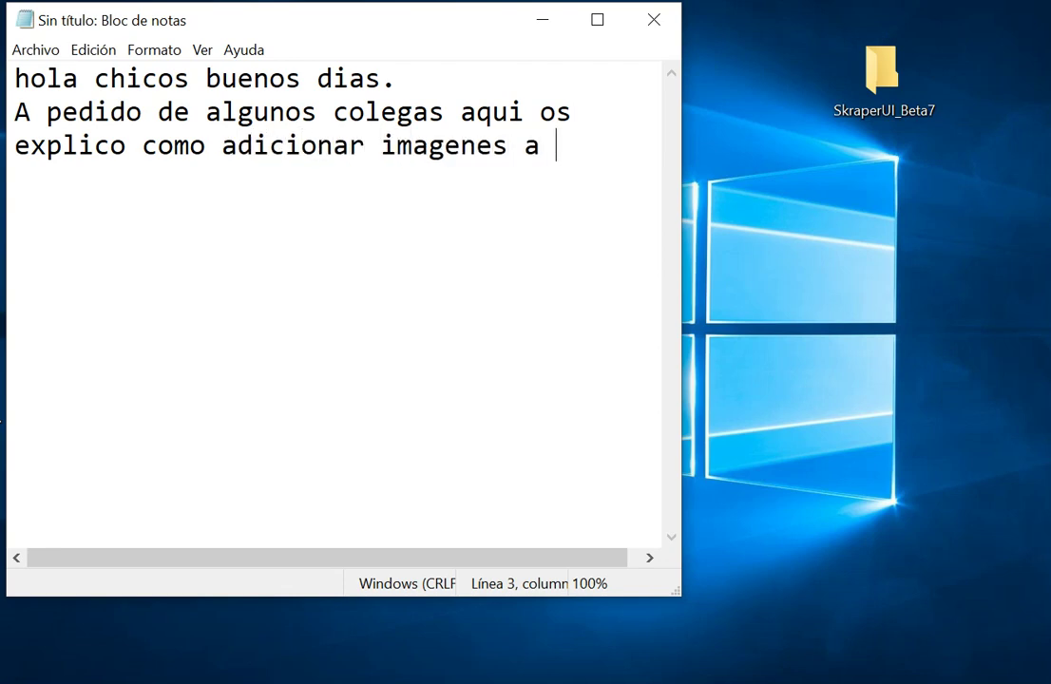
pyautogui.write('lojue')
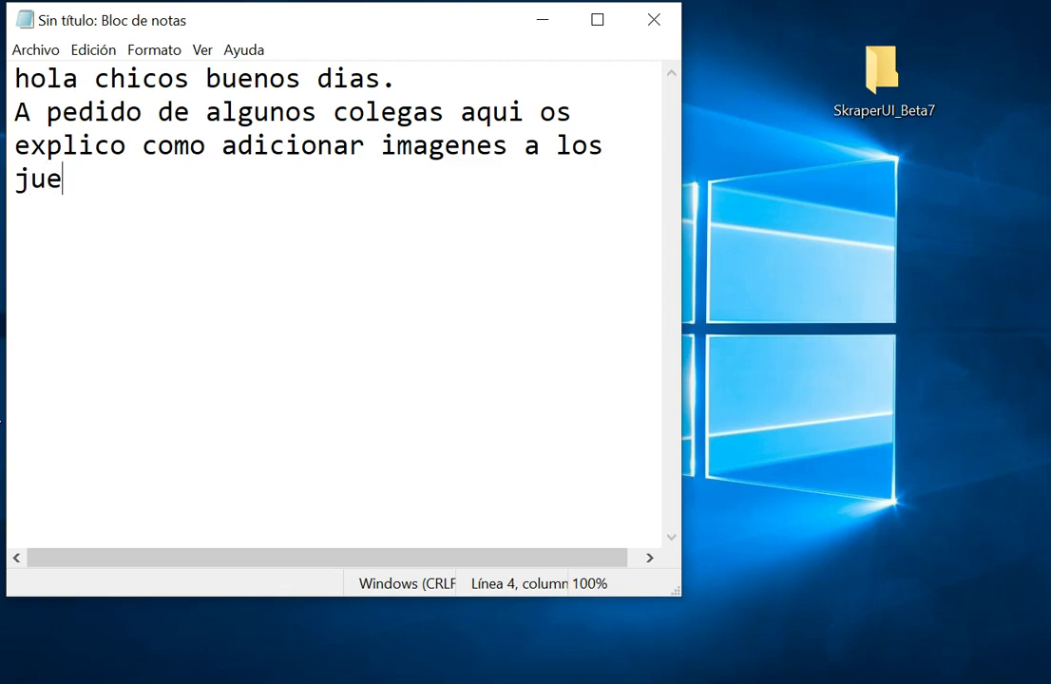
pyautogui.write('gos para batocera .')
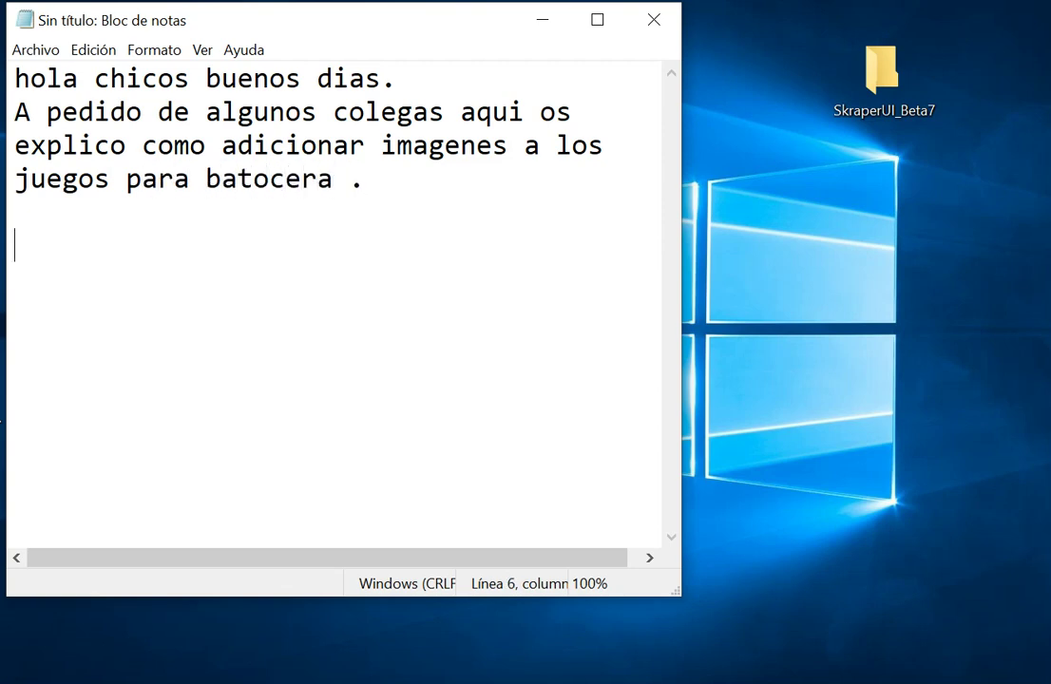
# - Write a new paragraph reading "Bueno tenemos 3 maneras pero solo utilizo 2" with "en este video ." on the following line
pyautogui.write('Buemno')
pyautogui.press('BackSpace')
pyautogui.press('BackSpace')
pyautogui.press('BackSpace')
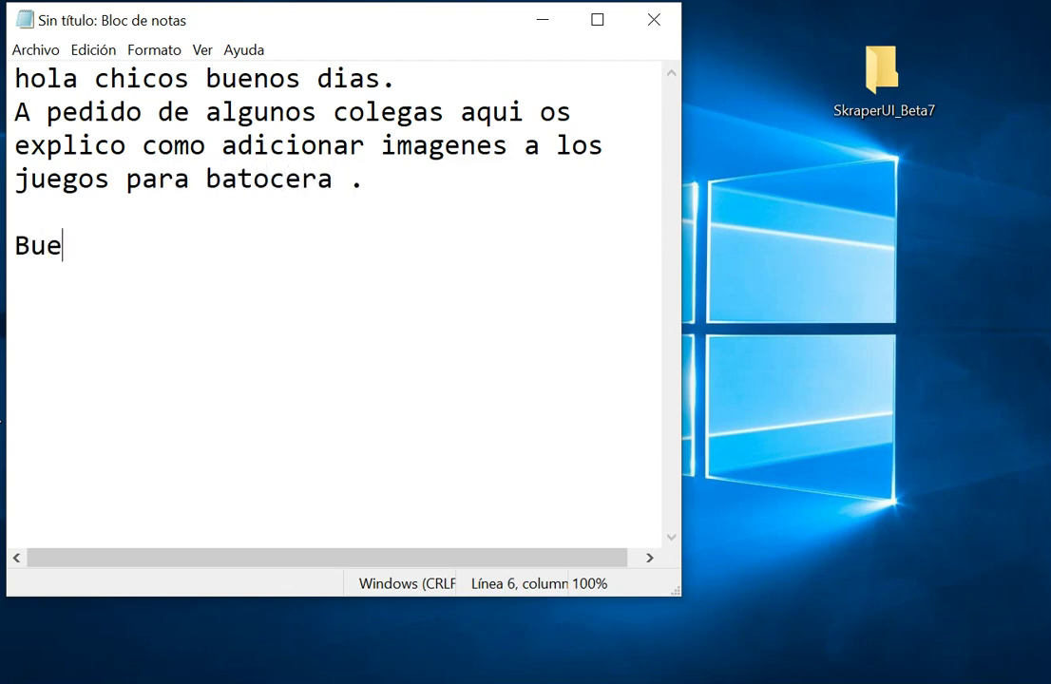
pyautogui.write('no em')
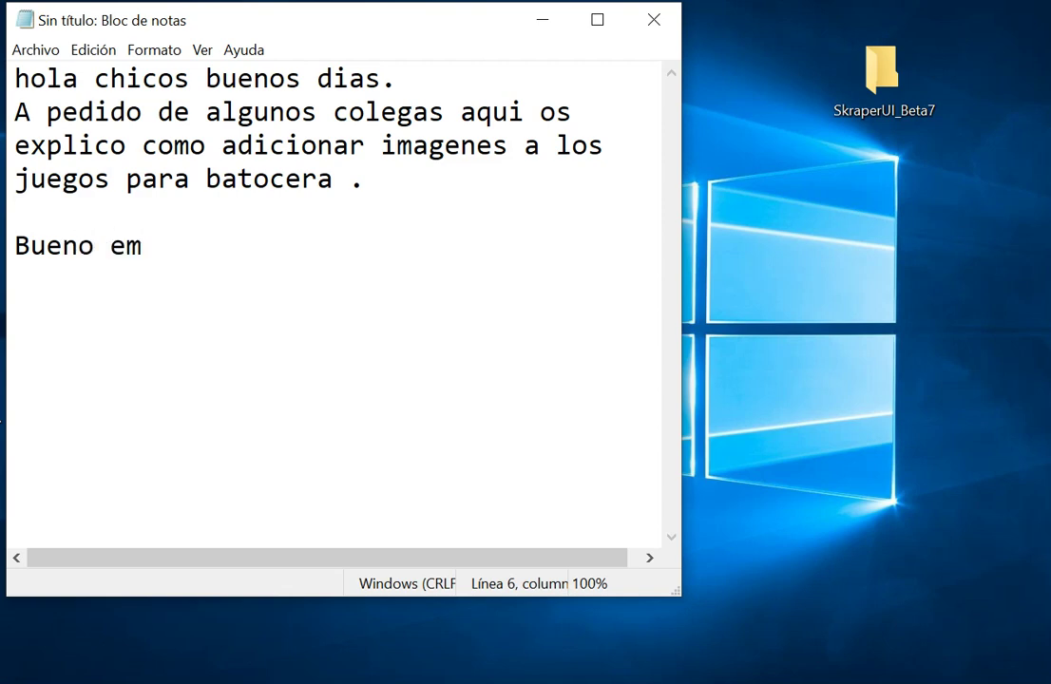
pyautogui.press('BackSpace')
pyautogui.press('BackSpace')
pyautogui.press('BackSpace')
pyautogui.write('tenemos')
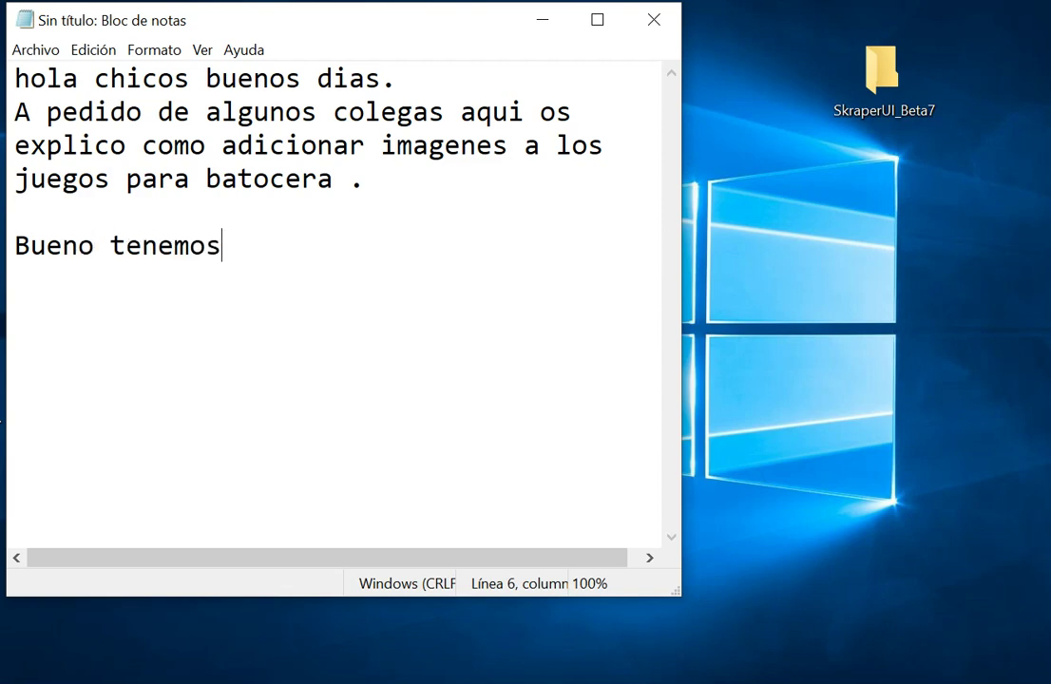
pyautogui.write(' 3 maneras')
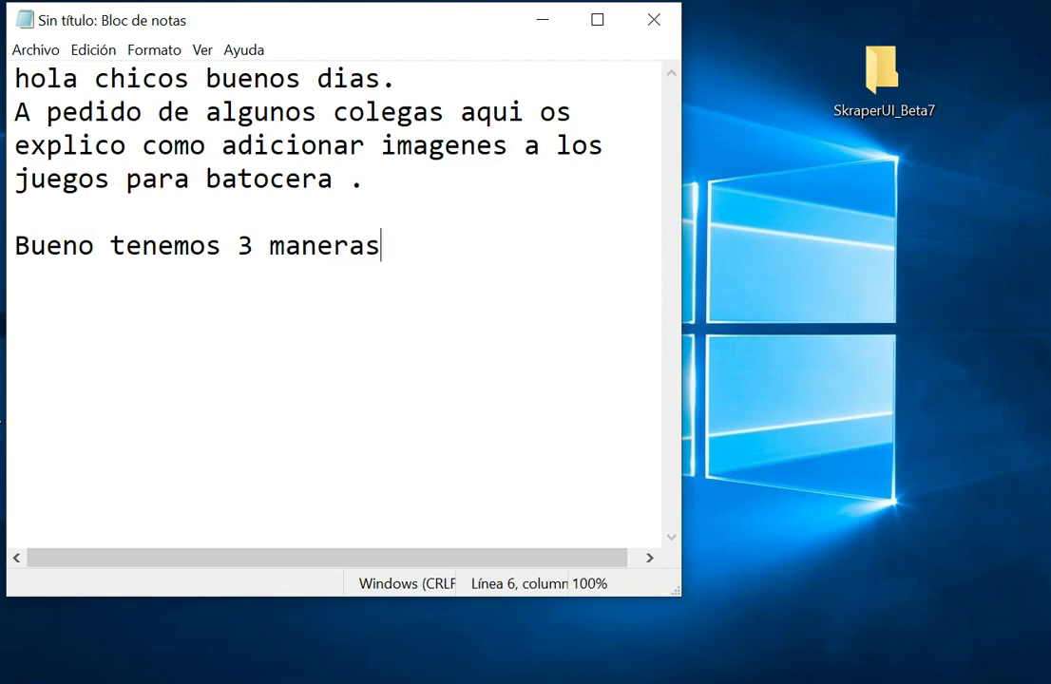
pyautogui.write(' pero solo u')
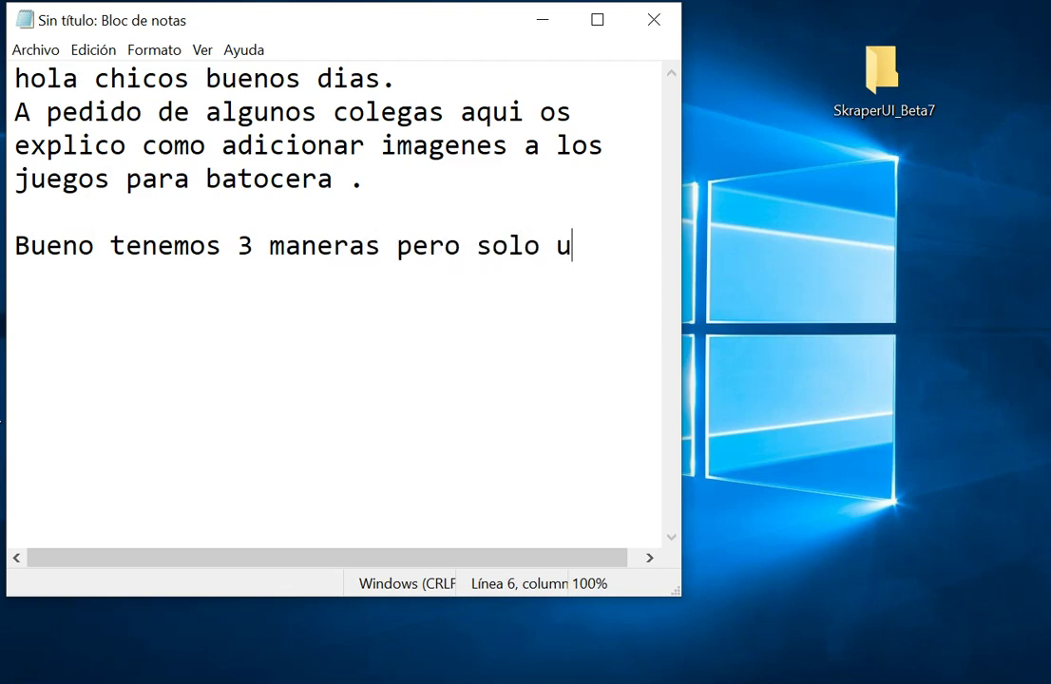
pyautogui.write('tilizo 2')
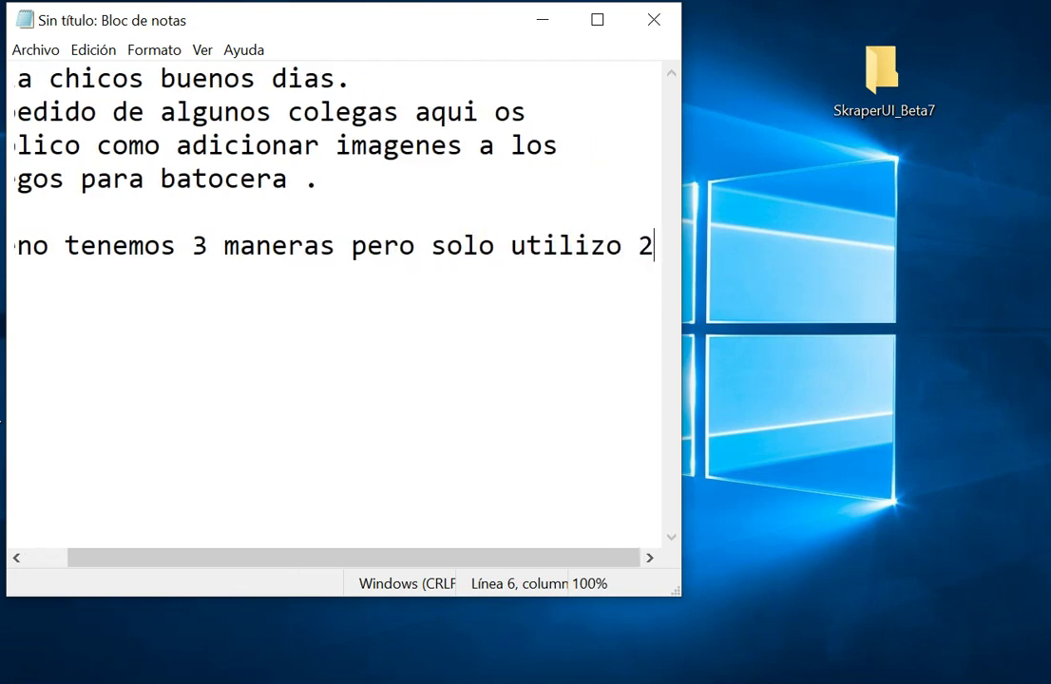
pyautogui.press('Return')
pyautogui.write('en ')
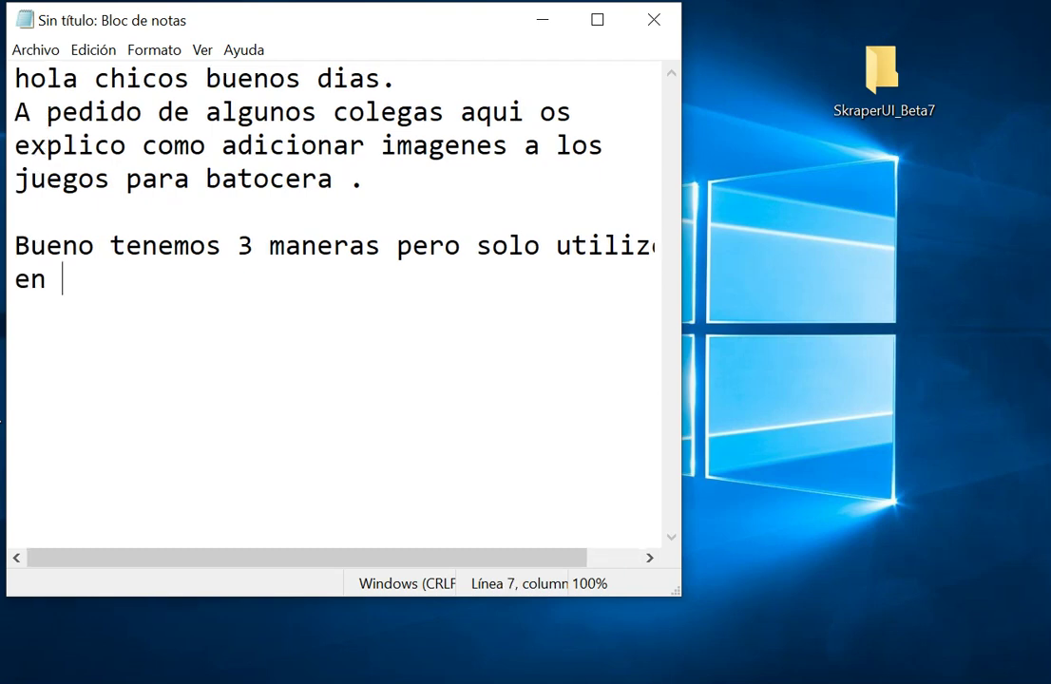
pyautogui.write('este video .')
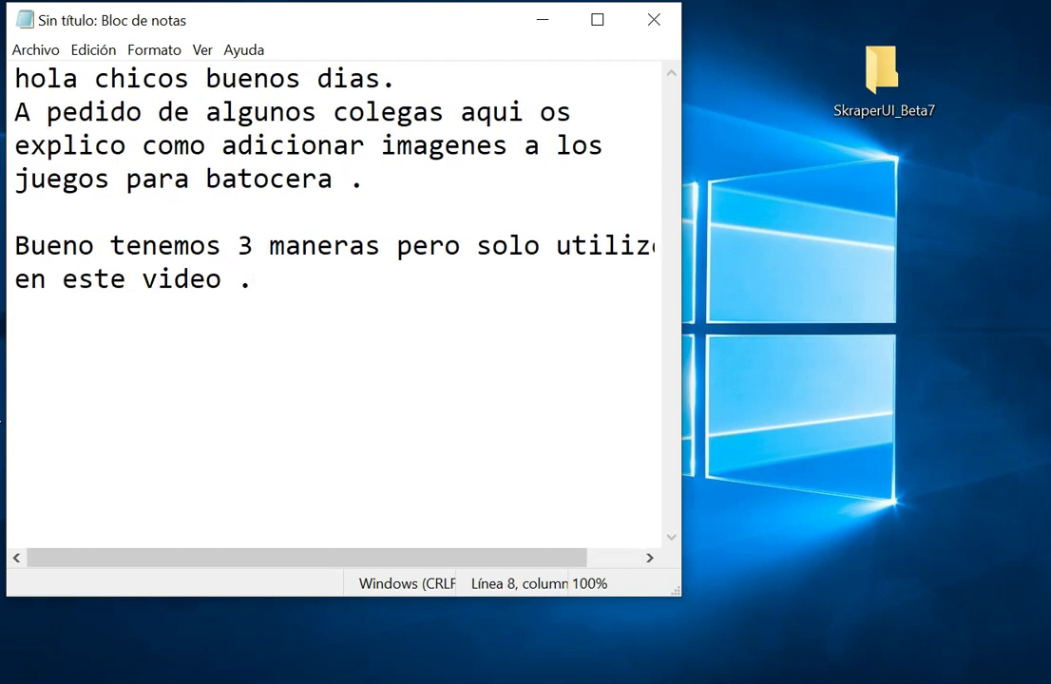
# - Add the sentence "primero bajamos las apps necesárias." to the note, with the last word on its own line
pyautogui.write('primero ')
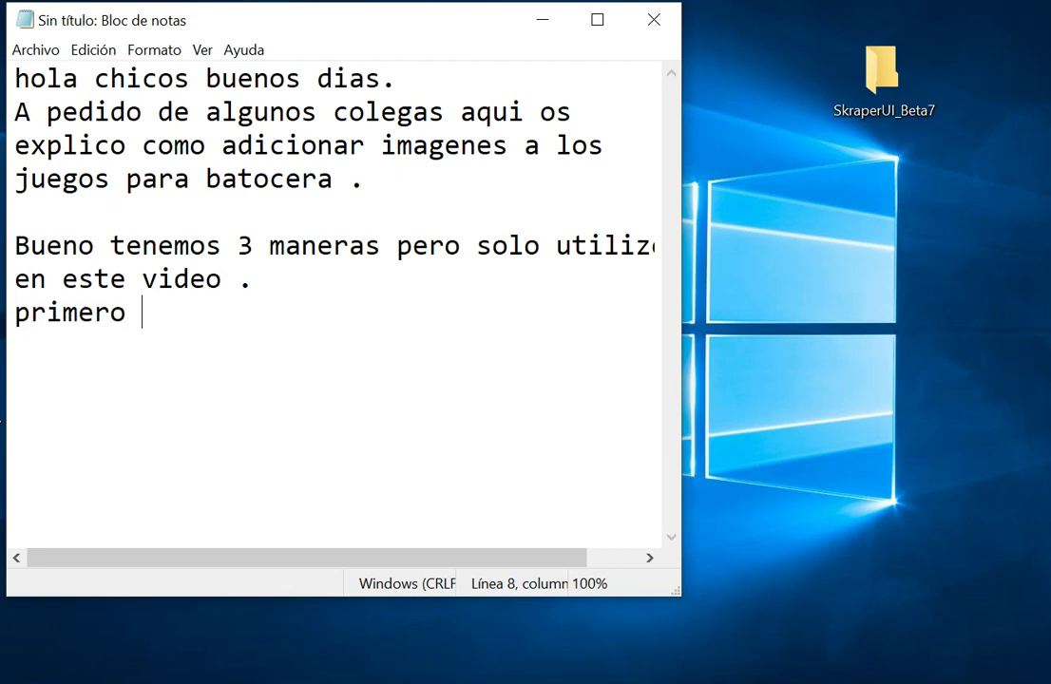
pyautogui.write('bajamos')
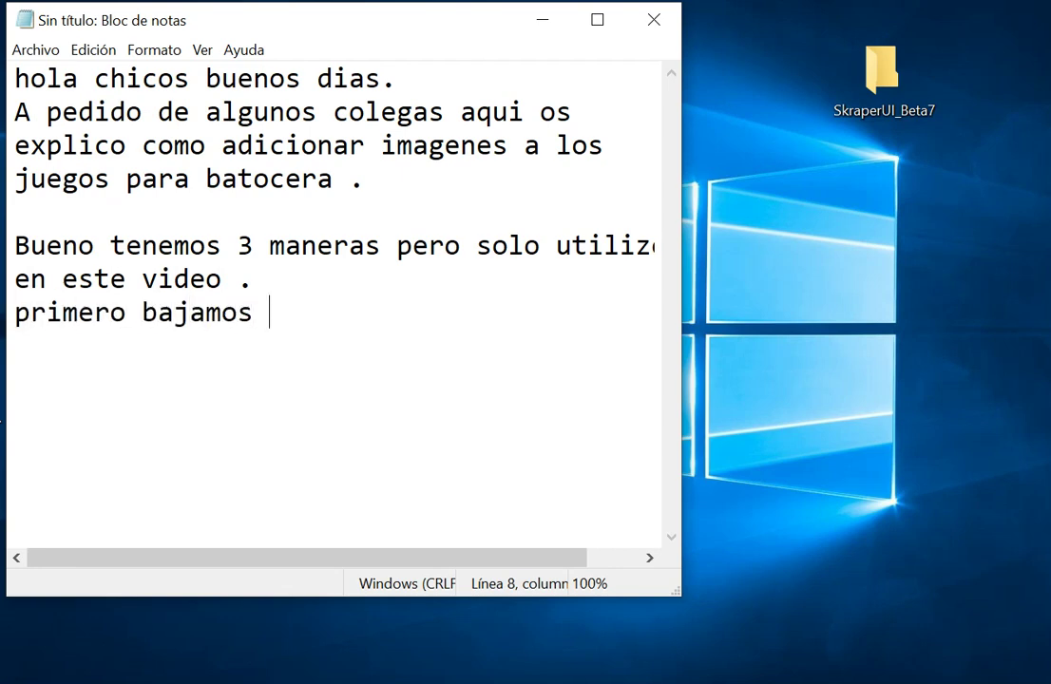
pyautogui.write(' las apps')
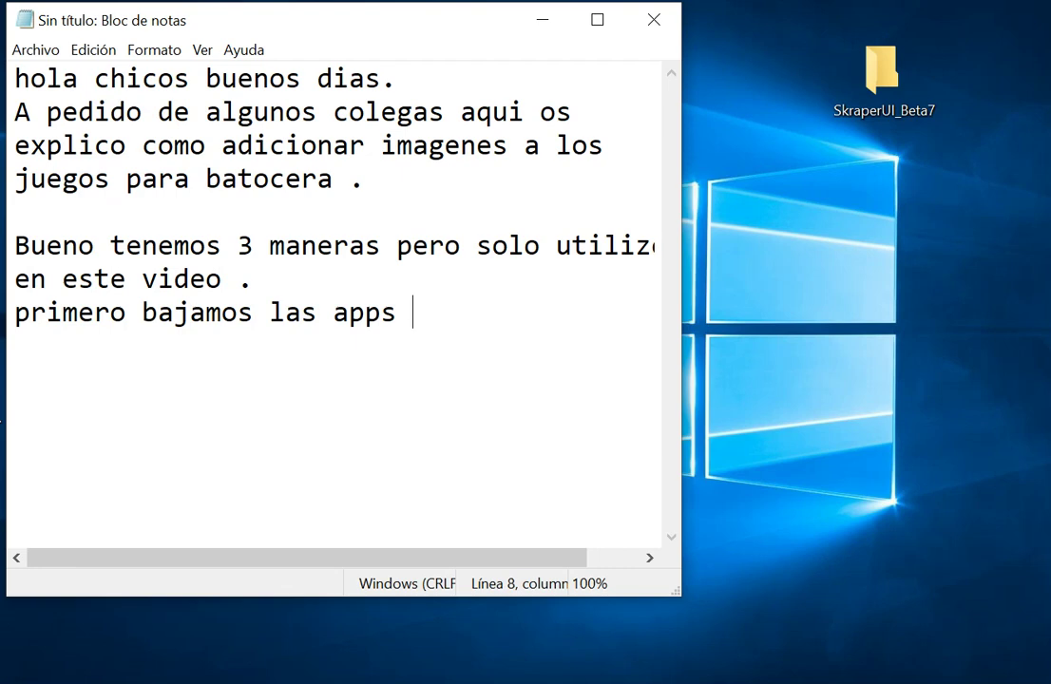
pyautogui.press('Return')
pyautogui.write('necesárias.')
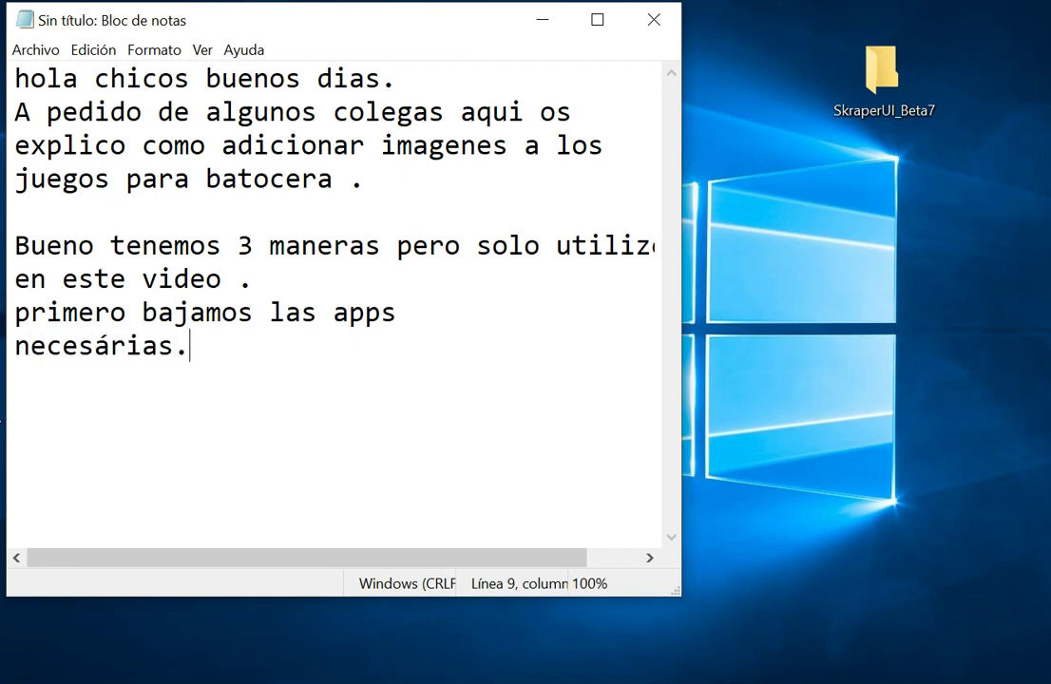
# - Add a line naming the apps: "xml universal scraper ó skraper ."
pyautogui.press('Return')
pyautogui.write('xml ')
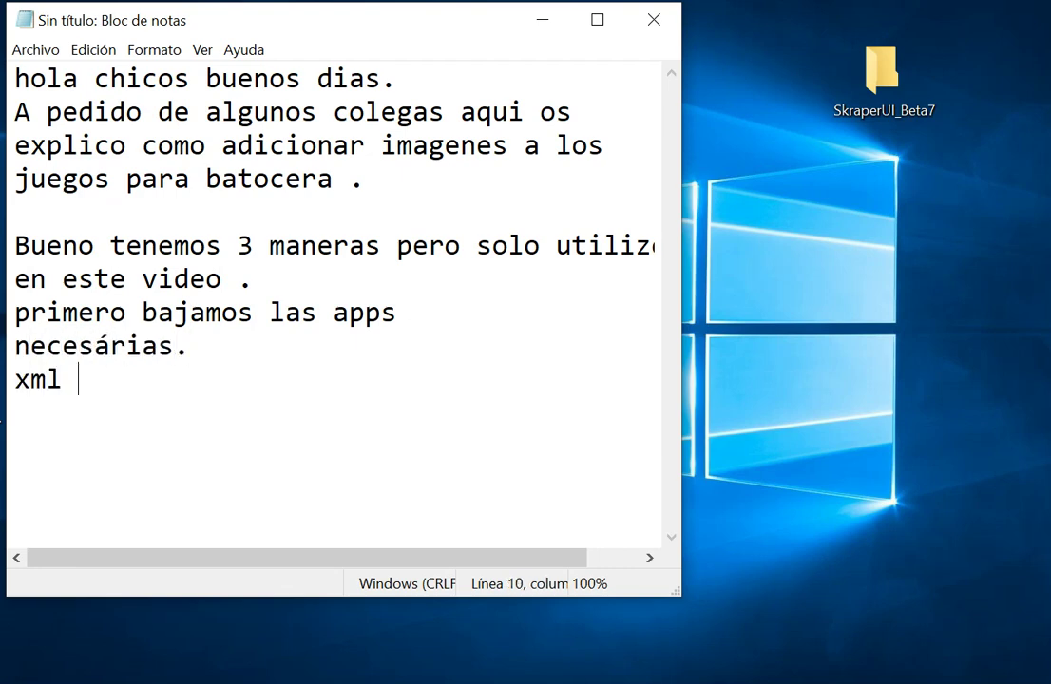
pyautogui.write('unive')
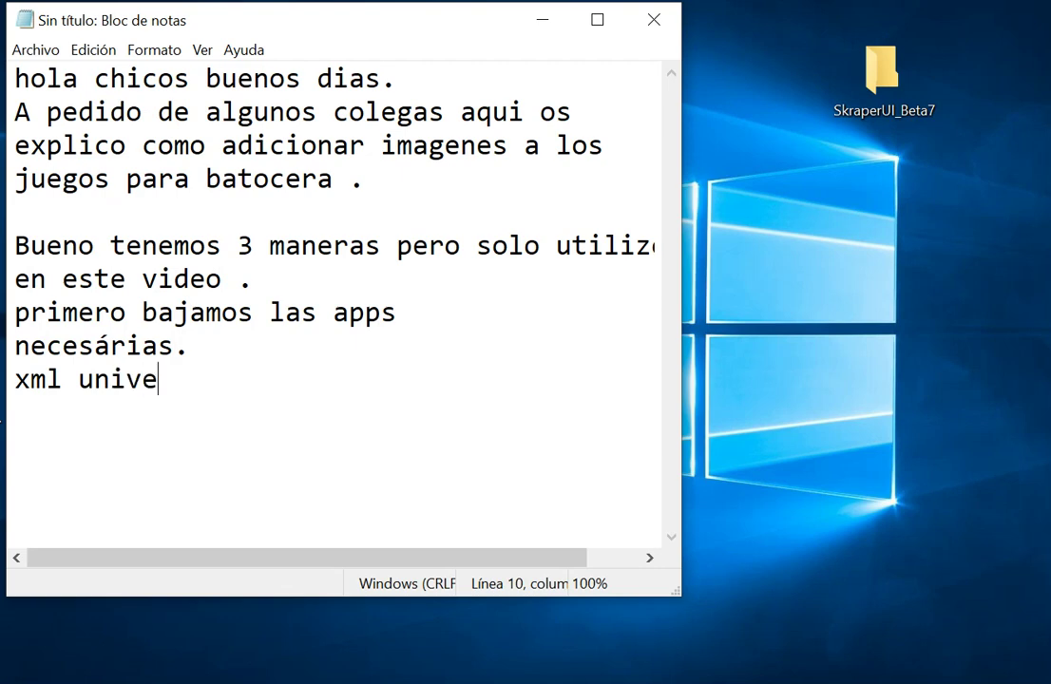
pyautogui.write('rsal scrapo')
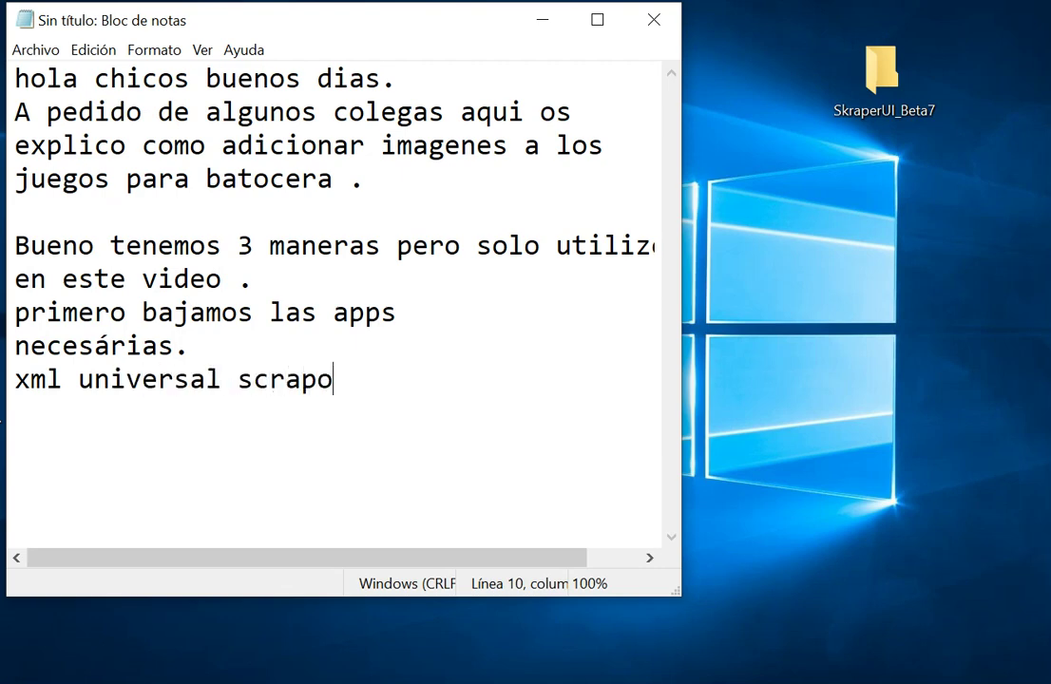
pyautogui.press('BackSpace')
pyautogui.write('er ó skraper .')
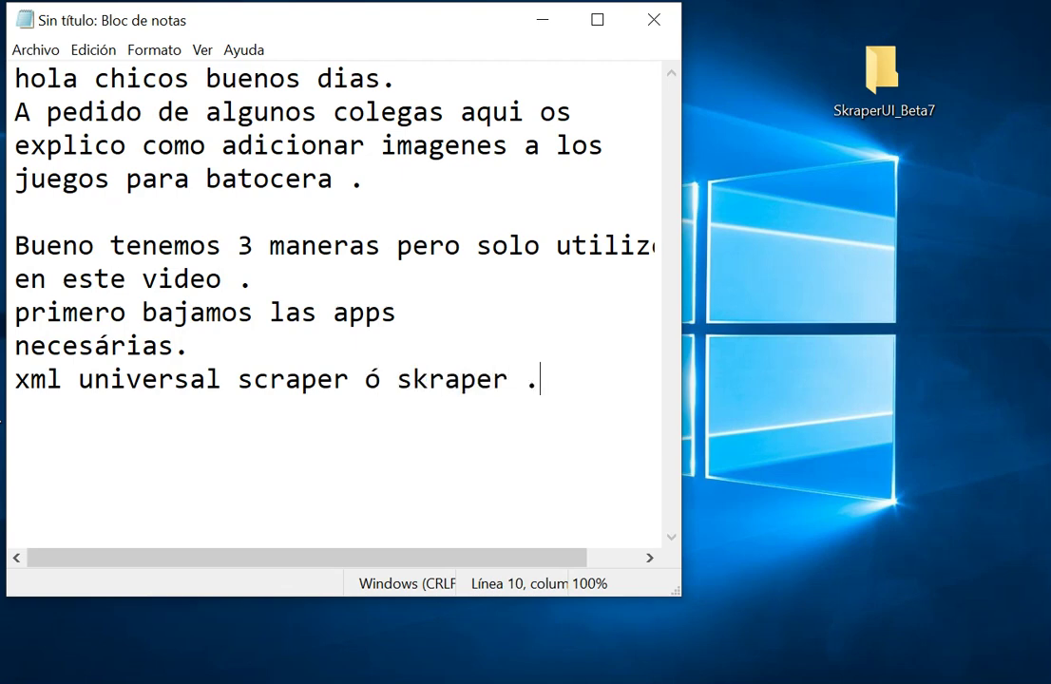
# - Switch to Firefox and download the Source code (zip) asset of Universal XML Scraper V2 from its GitHub releases page
pyautogui.hotkey('alt', 'Tab')
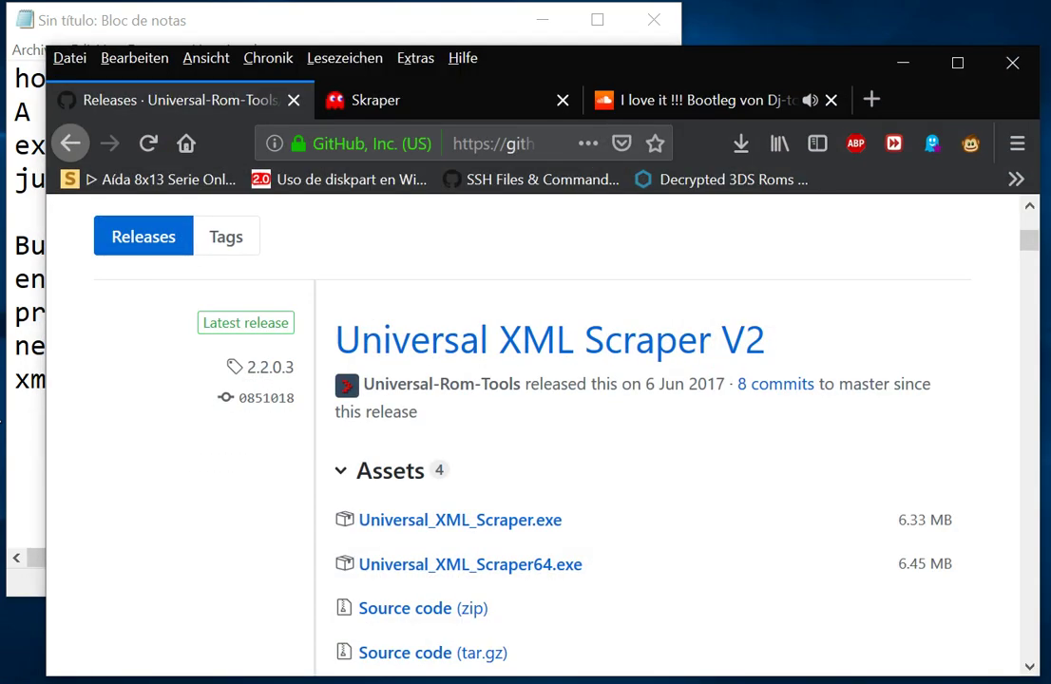
pyautogui.scroll(-2, 541, 428)
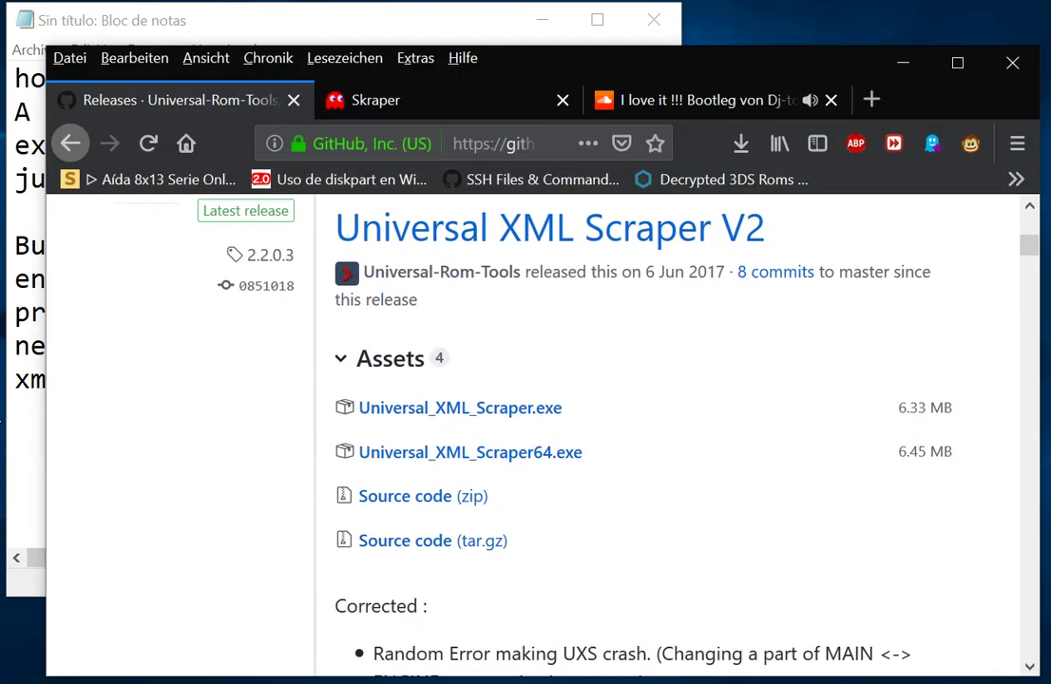
pyautogui.click(423, 484)
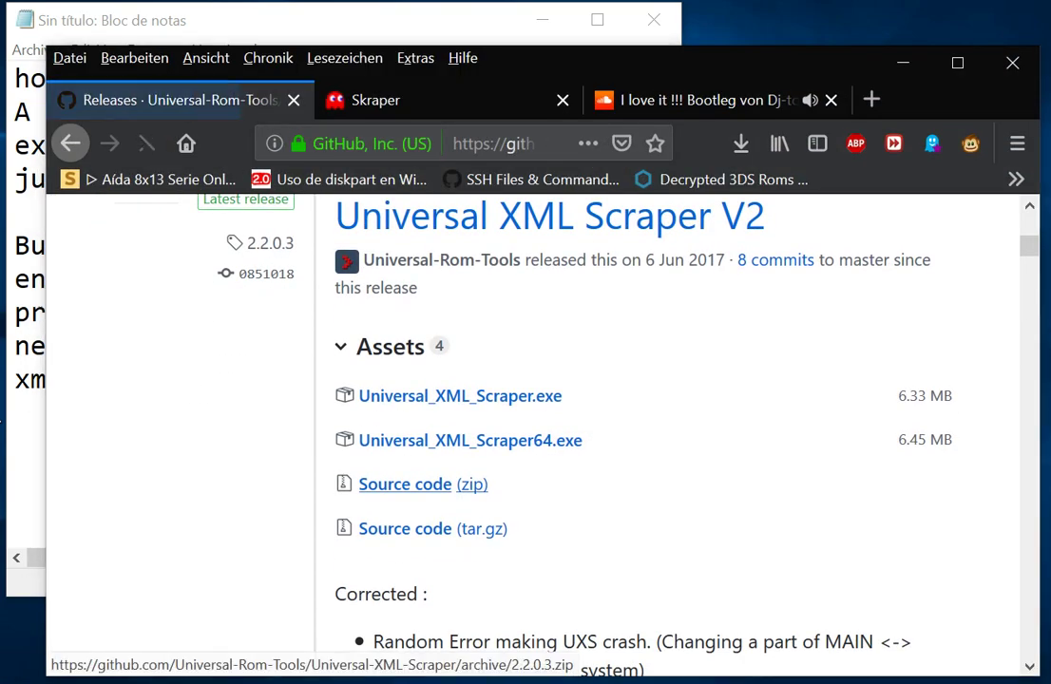
pyautogui.press('Return')
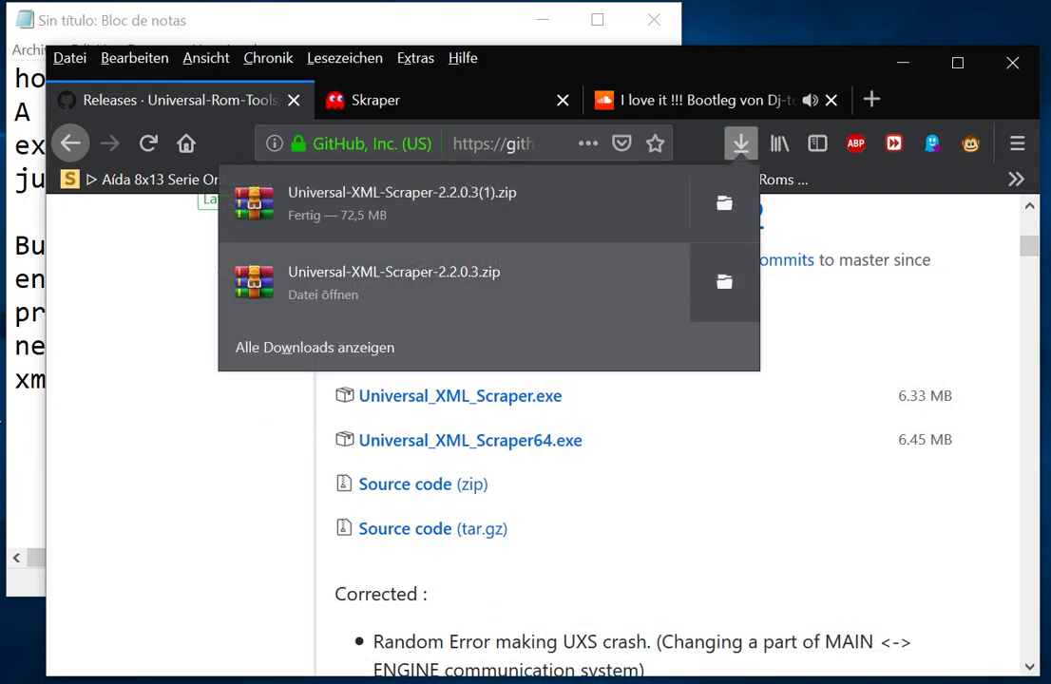
# - Open the downloaded Universal-XML-Scraper-2.2.0.3(1).zip, extract its Universal-XML-Scraper-2.2.0.3 folder to the desktop, and close the archive
pyautogui.click(513, 203)
pyautogui.click(902, 63)
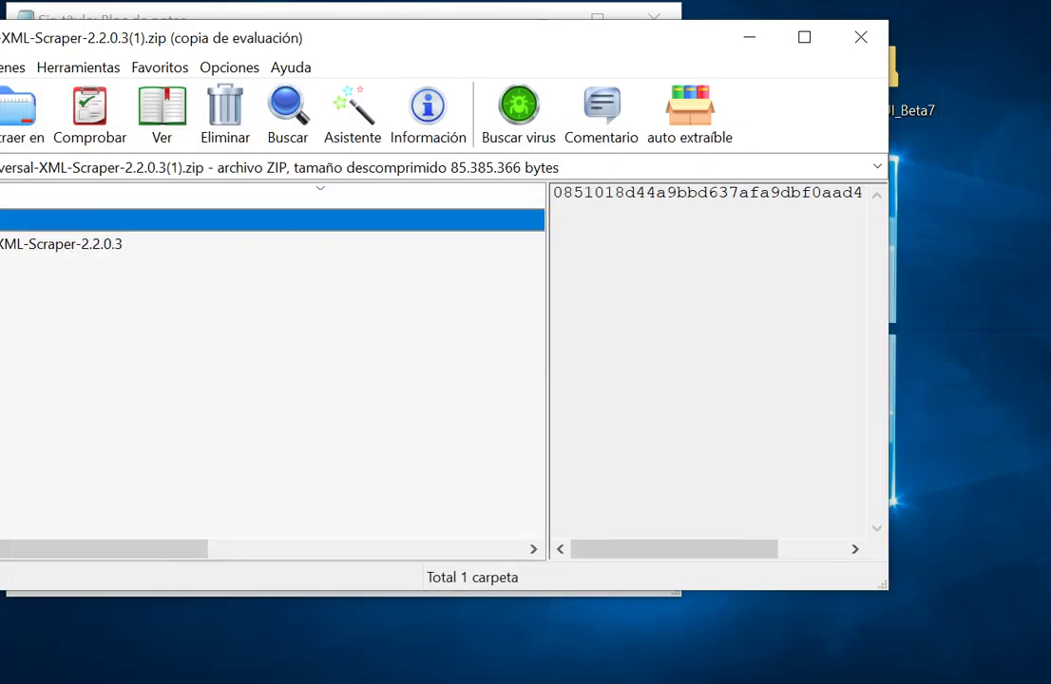
pyautogui.press('Escape')
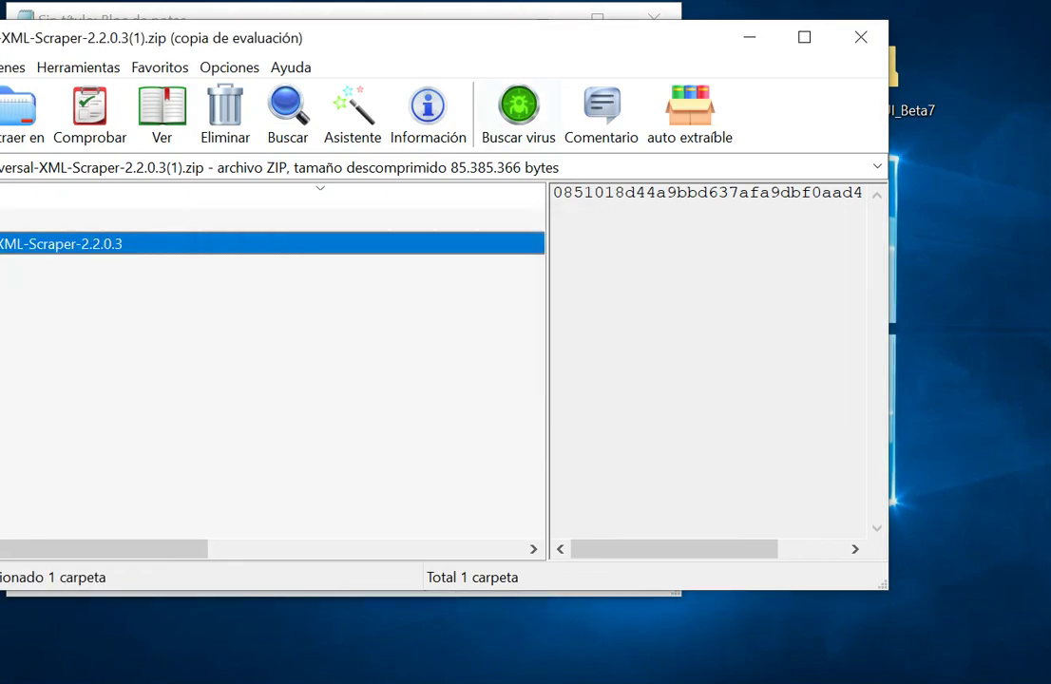
pyautogui.moveTo(469, 48); pyautogui.dragTo(558, 99)
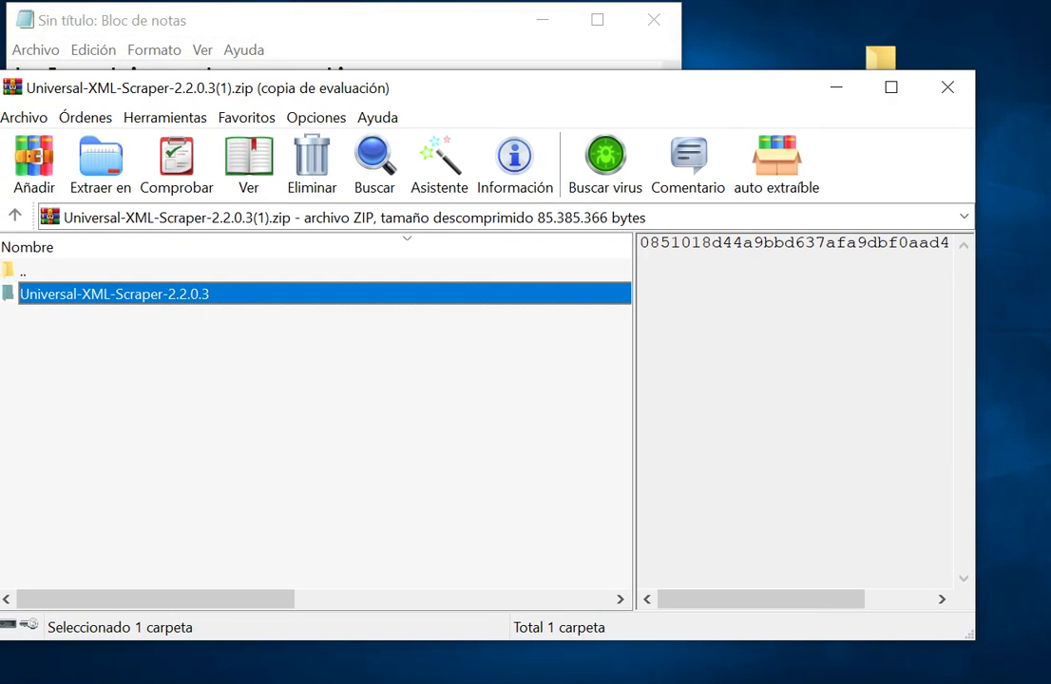
pyautogui.hotkey('alt', 'w')
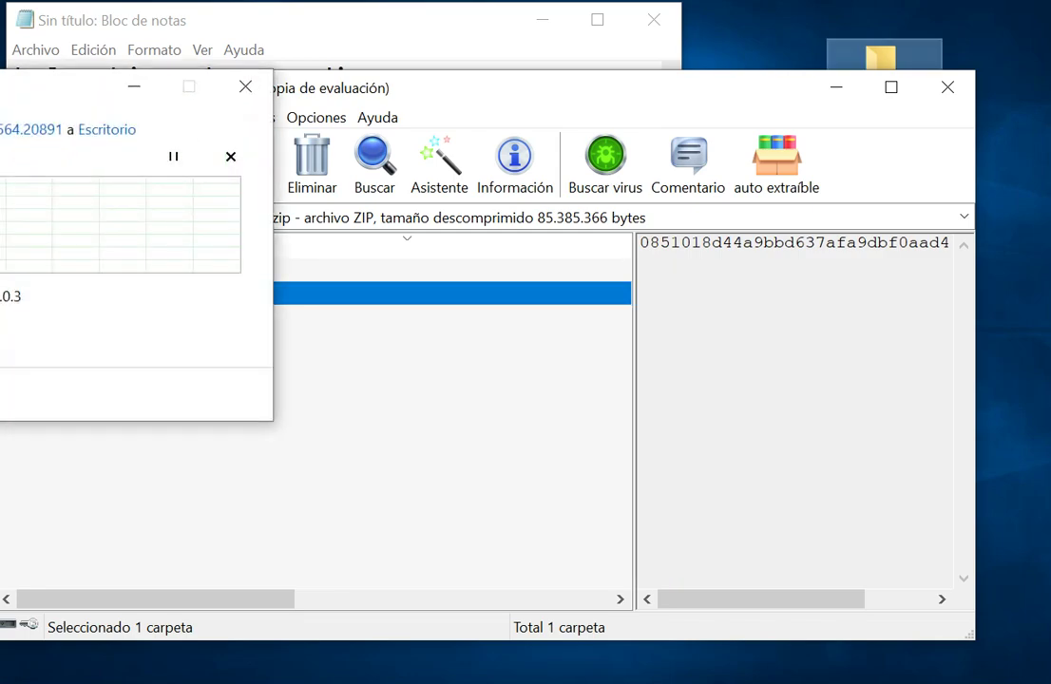
pyautogui.click(947, 87)
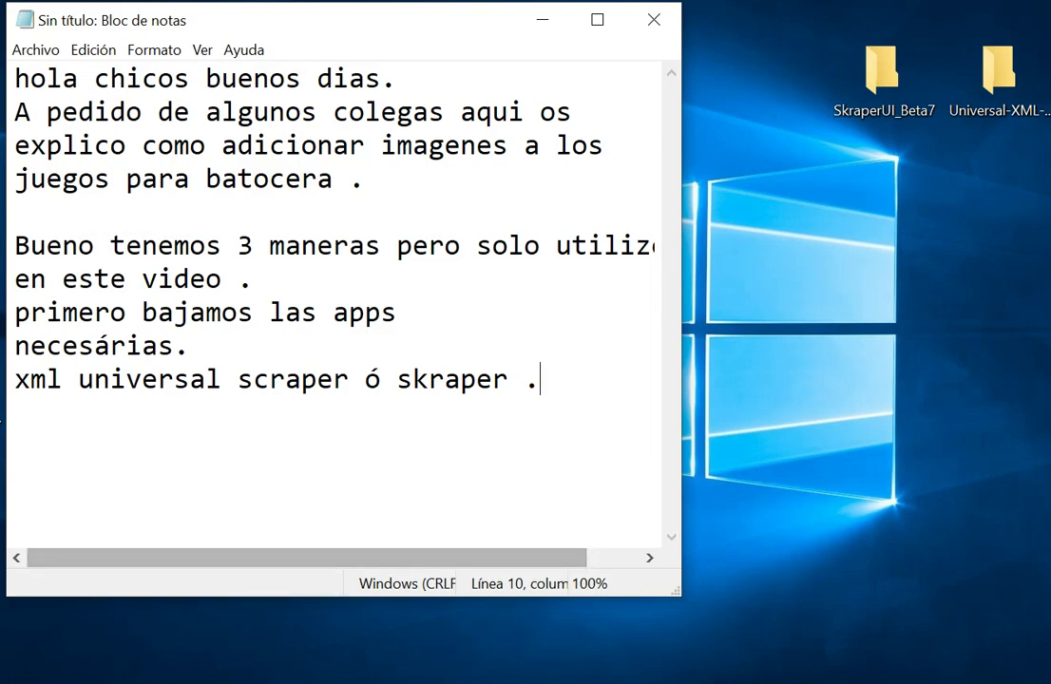
# - Switch to Firefox and download the Windows beta version of Skraper from the download section of skraper.net
pyautogui.hotkey('alt', 'Tab')
pyautogui.click(502, 100)
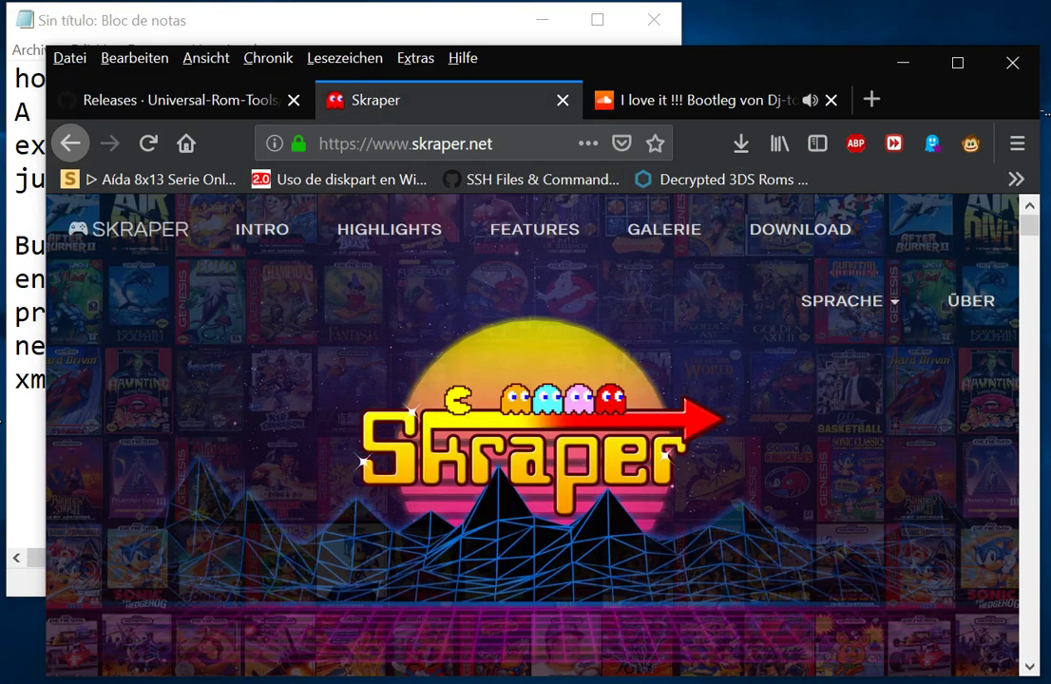
pyautogui.scroll(-3, 532, 399)
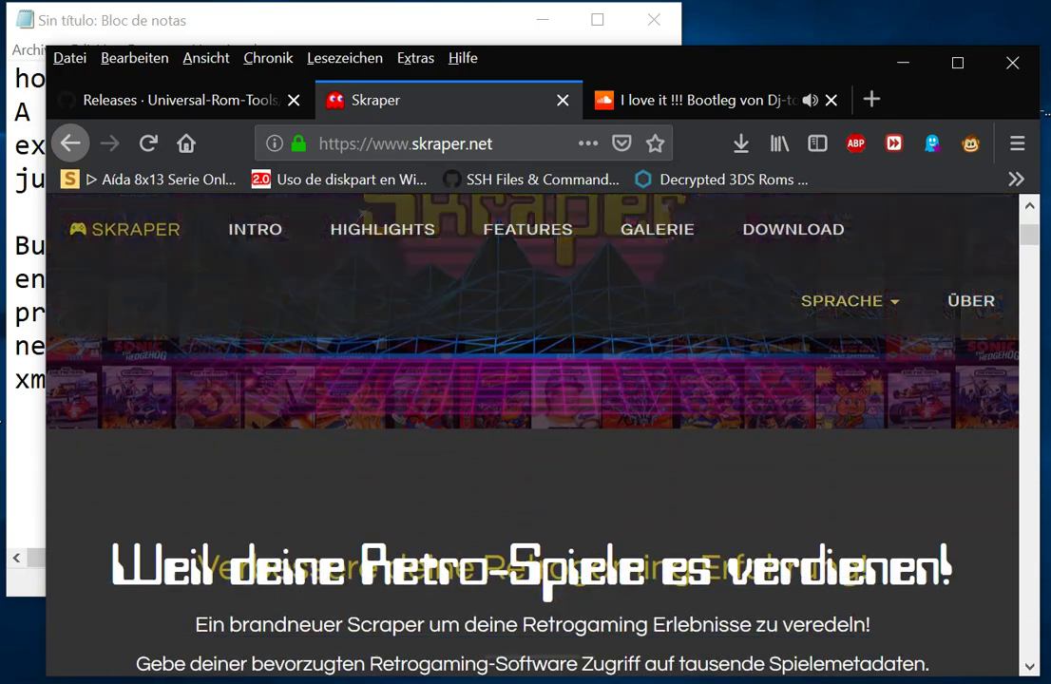
pyautogui.click(794, 229)
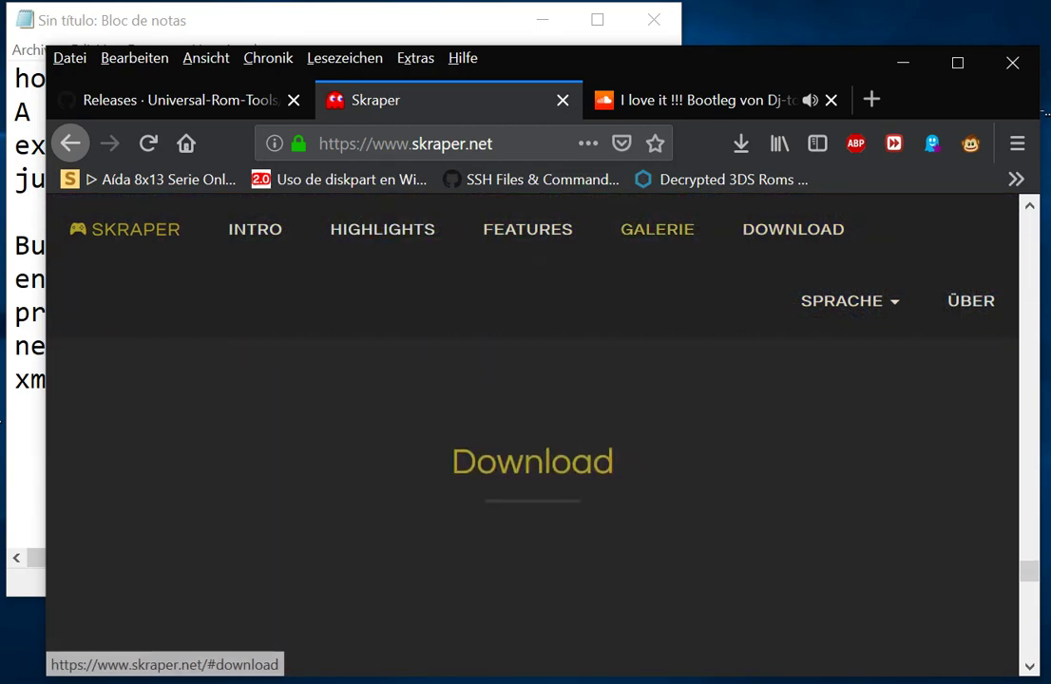
pyautogui.scroll(-1, 532, 428)
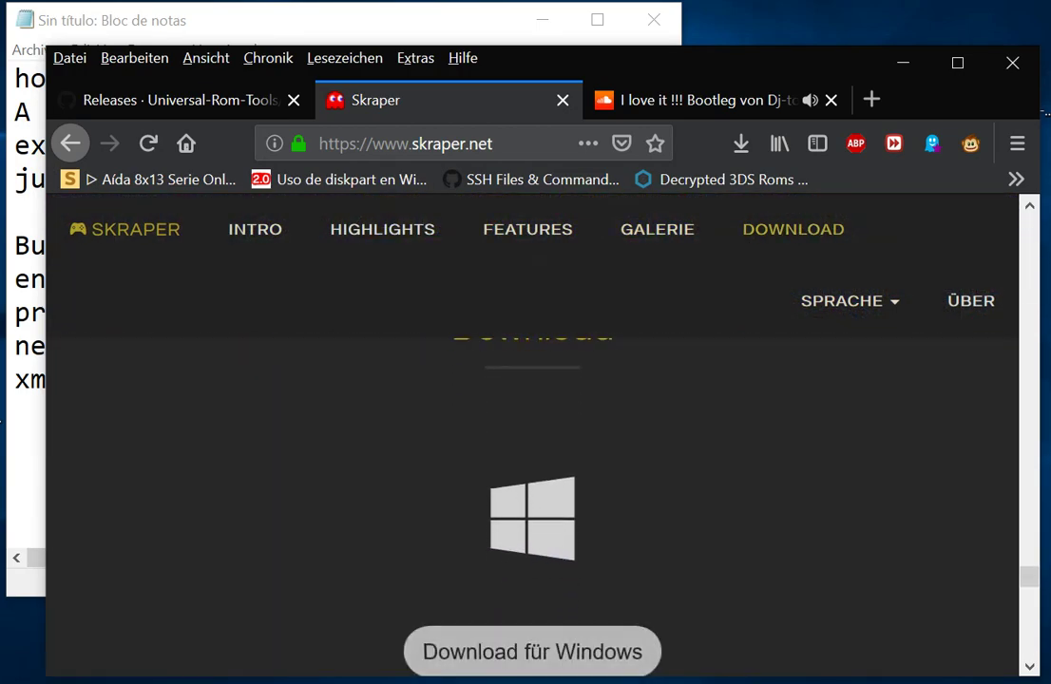
pyautogui.scroll(-2, 532, 409)
pyautogui.click(530, 404)
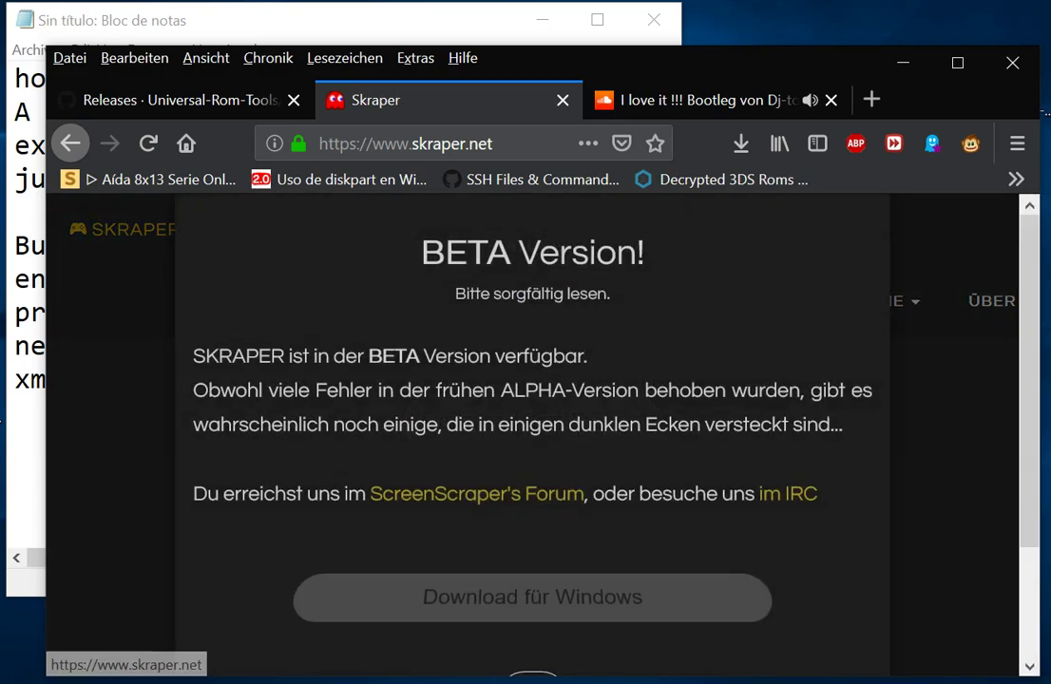
pyautogui.scroll(-2, 532, 535)
pyautogui.click(532, 535)
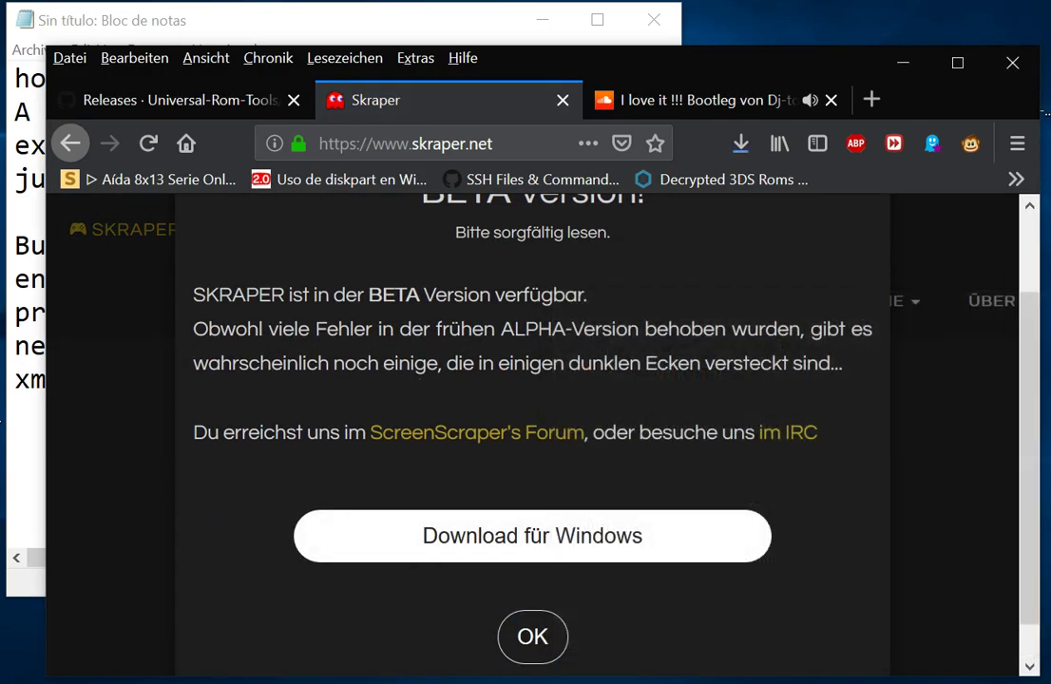
pyautogui.press('Return')
# - Open the downloaded SkraperUI_Beta7.7z archive to view its contents, minimize Firefox, and close the archive
pyautogui.click(740, 143)
pyautogui.click(503, 205)
pyautogui.click(902, 63)
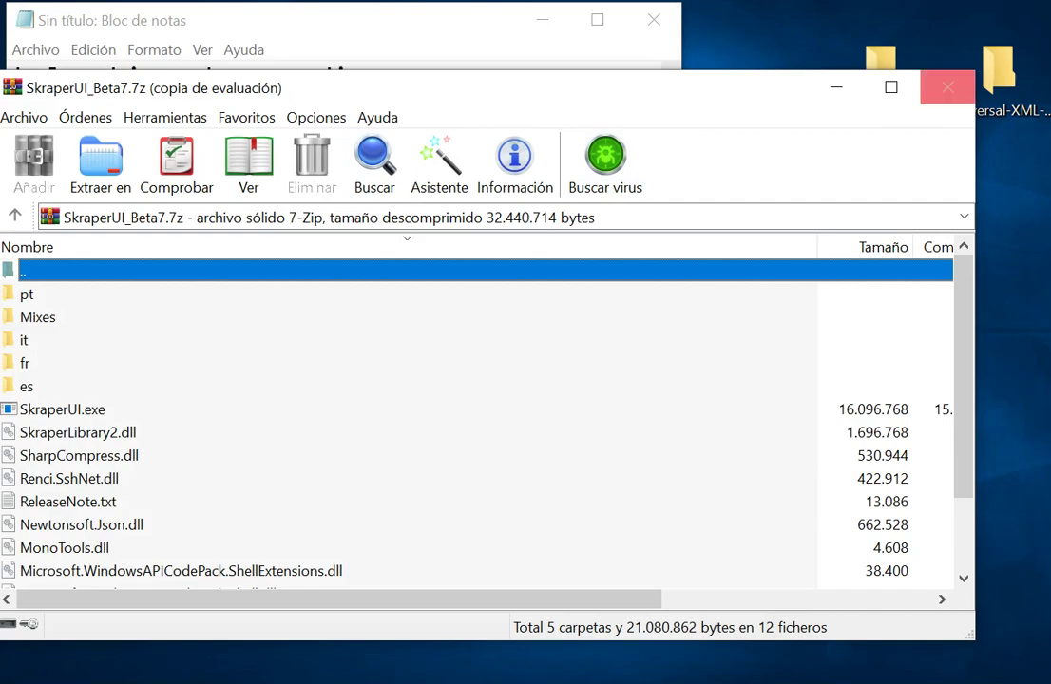
pyautogui.click(947, 88)
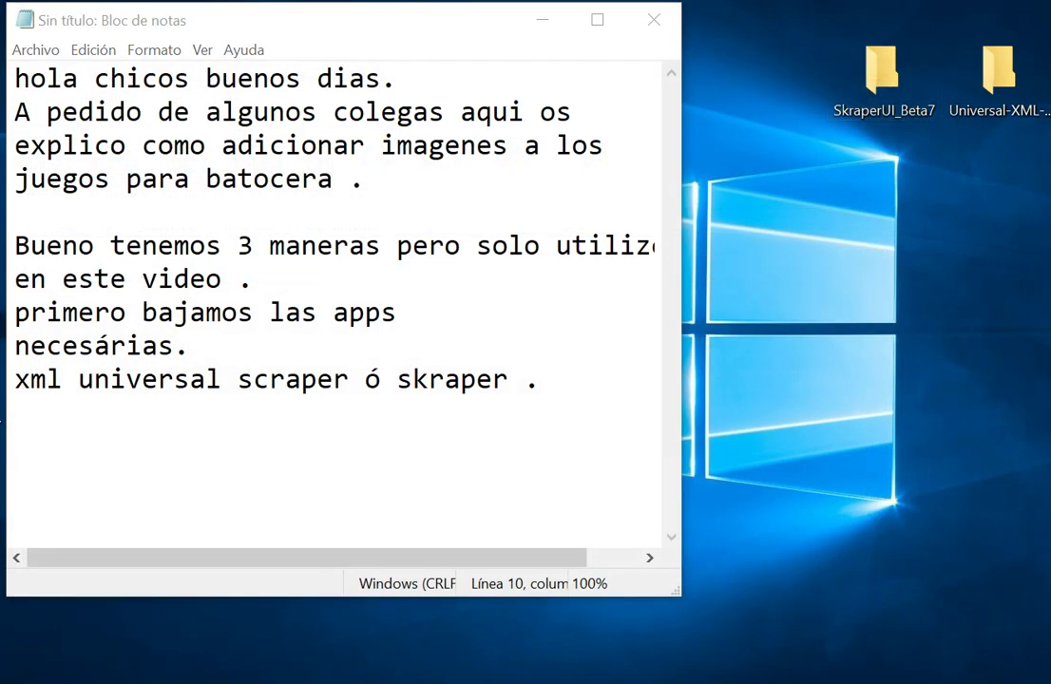
# - Bring up the SkraperUI_Beta7 folder, look through its files down to the SkraperUI application, and minimize the window
pyautogui.hotkey('alt', 'Tab')
pyautogui.moveTo(265, 0); pyautogui.dragTo(551, 88)
pyautogui.scroll(-4, 527, 395)
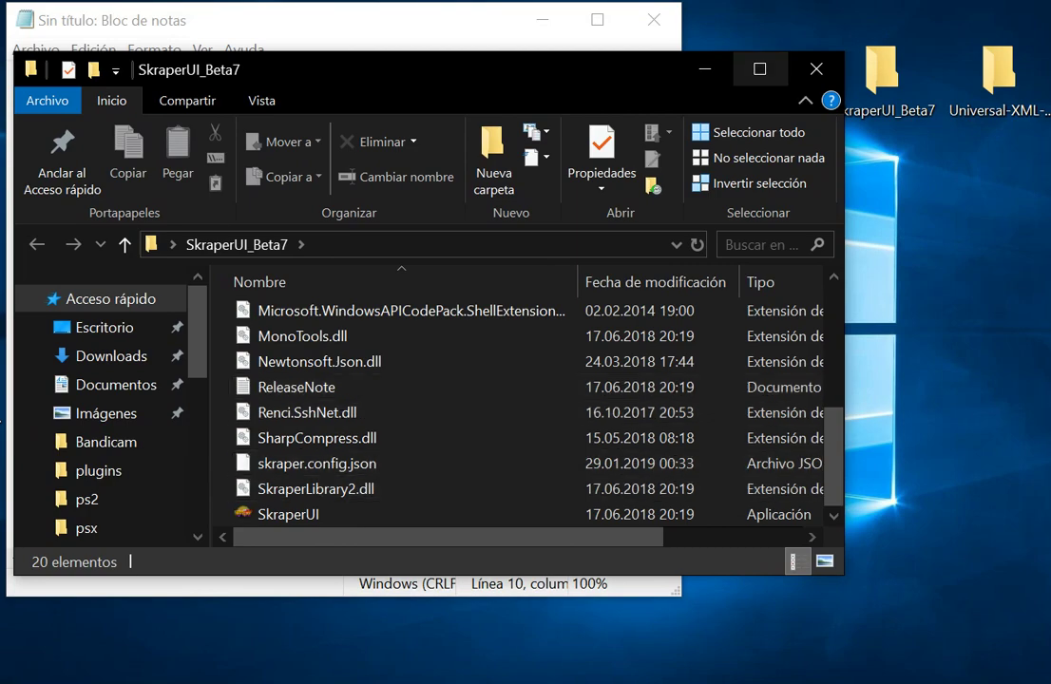
pyautogui.click(704, 69)
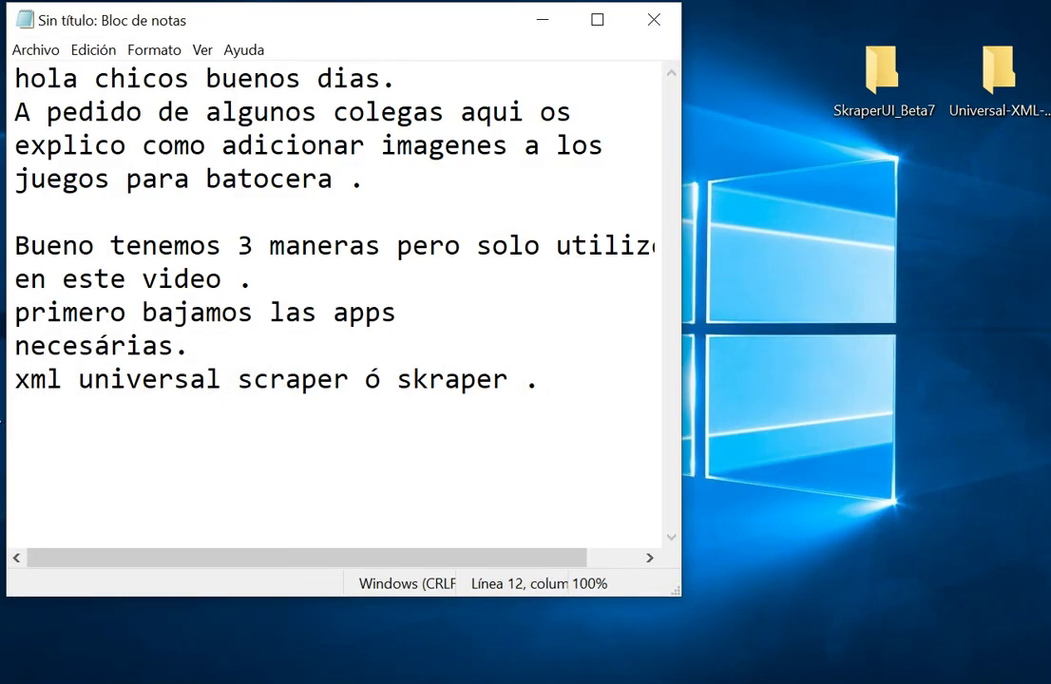
# - Add the line "bueno voy a explicar las dos formas." to the note, set off by blank lines
pyautogui.write('eno voy a ')
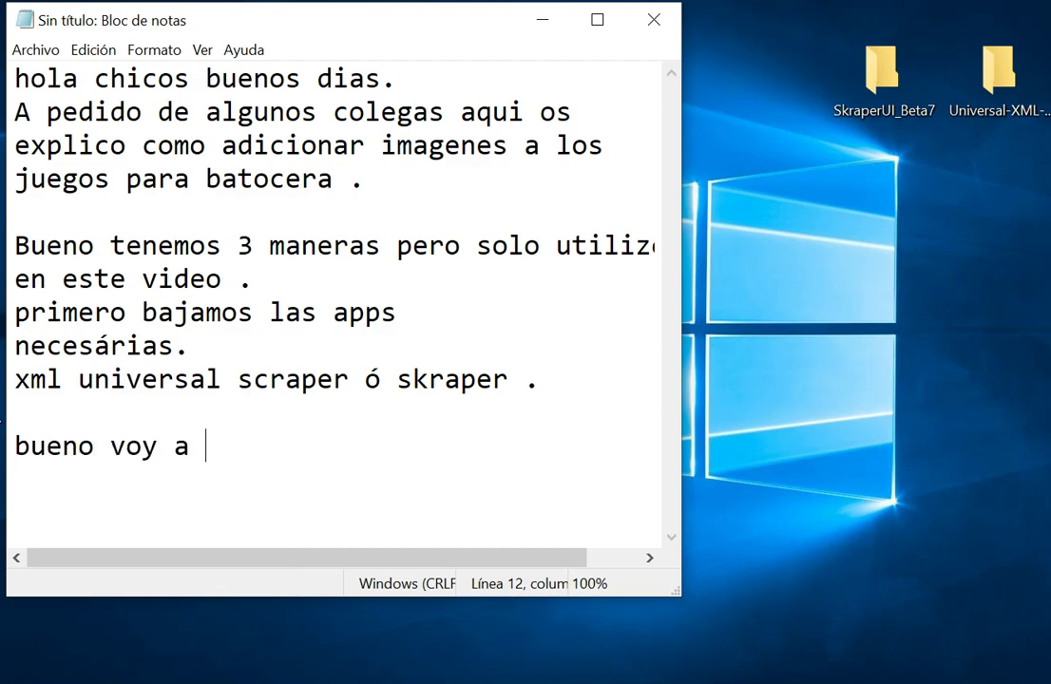
pyautogui.write('explicar las')
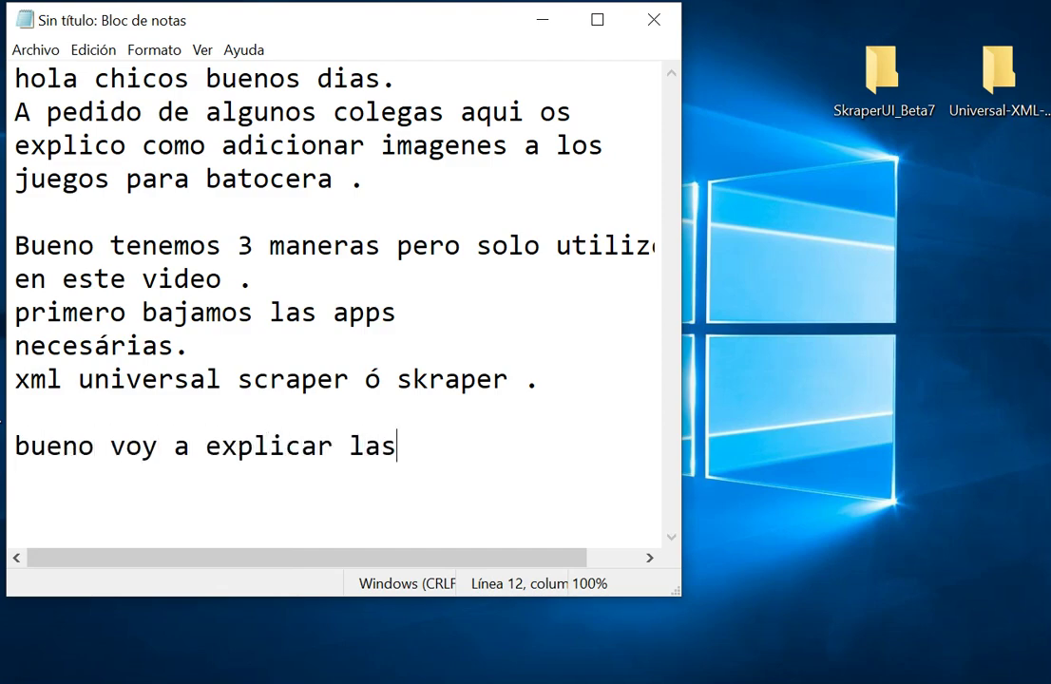
pyautogui.write(' dos formas.  ')
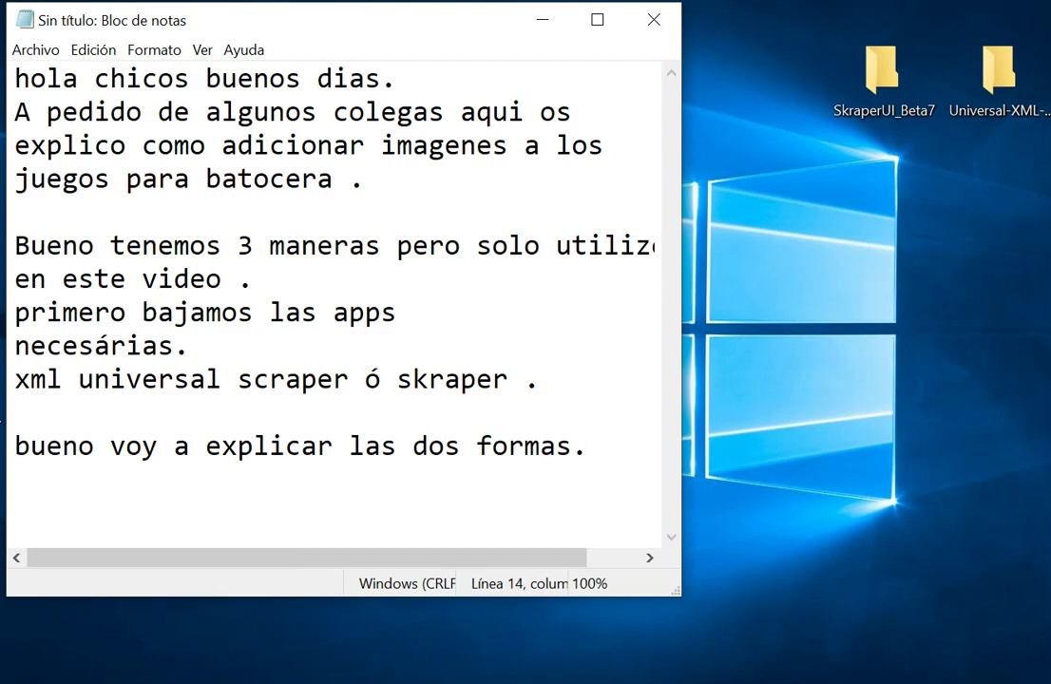
# - Add the line "solamente seguir lo que hago yo." to the note
pyautogui.write('solamente')
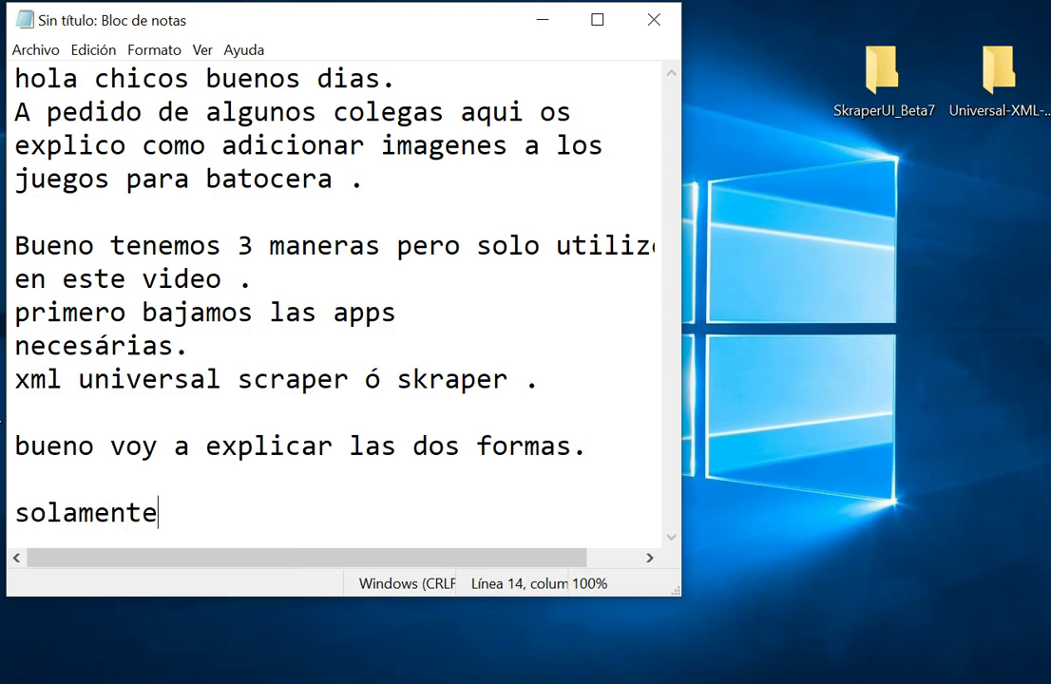
pyautogui.write(' seguir')
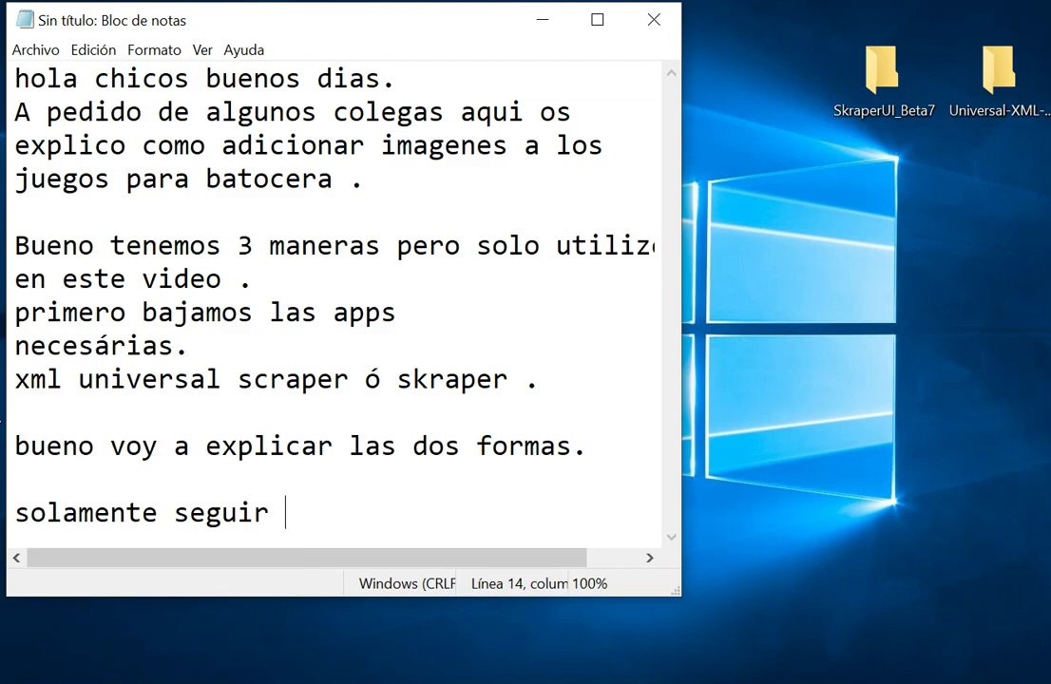
pyautogui.write(' lo que hago yo.')
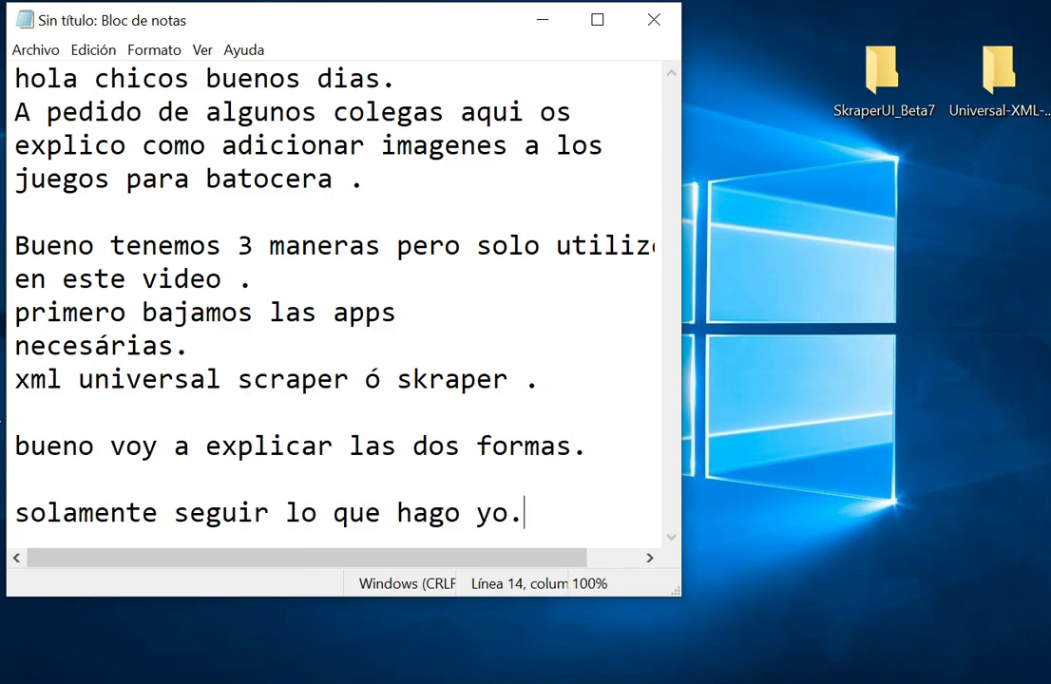
pyautogui.press('Return')
# - Open the SkraperUI_Beta7 folder from the desktop, launch the SkraperUI application, and minimize the folder window
pyautogui.doubleClick(882, 76)
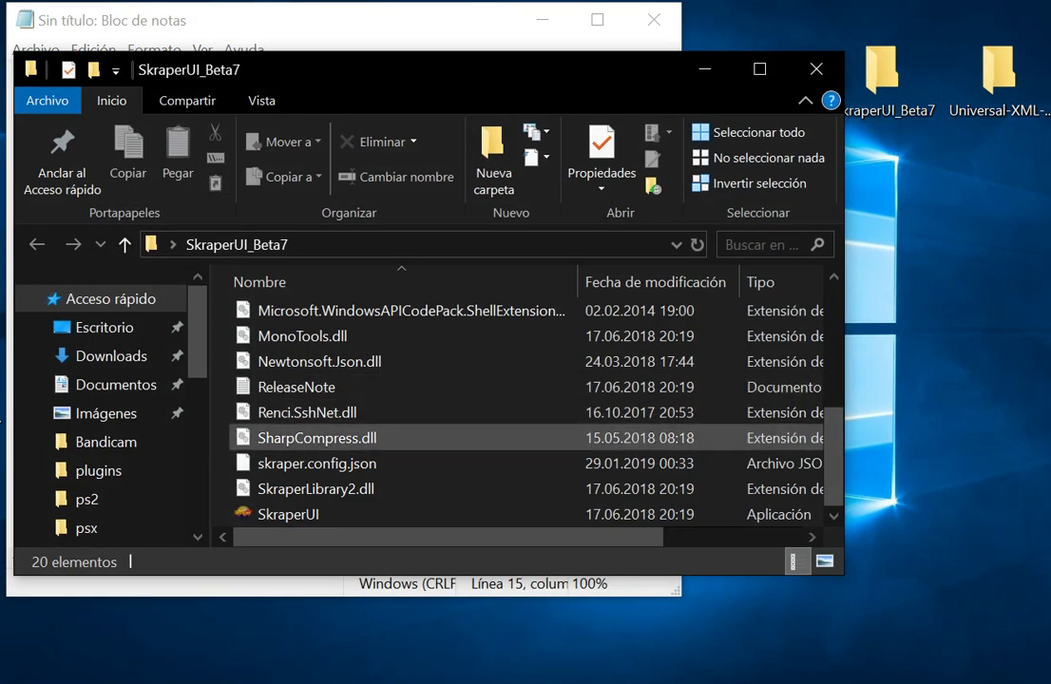
pyautogui.click(288, 514)
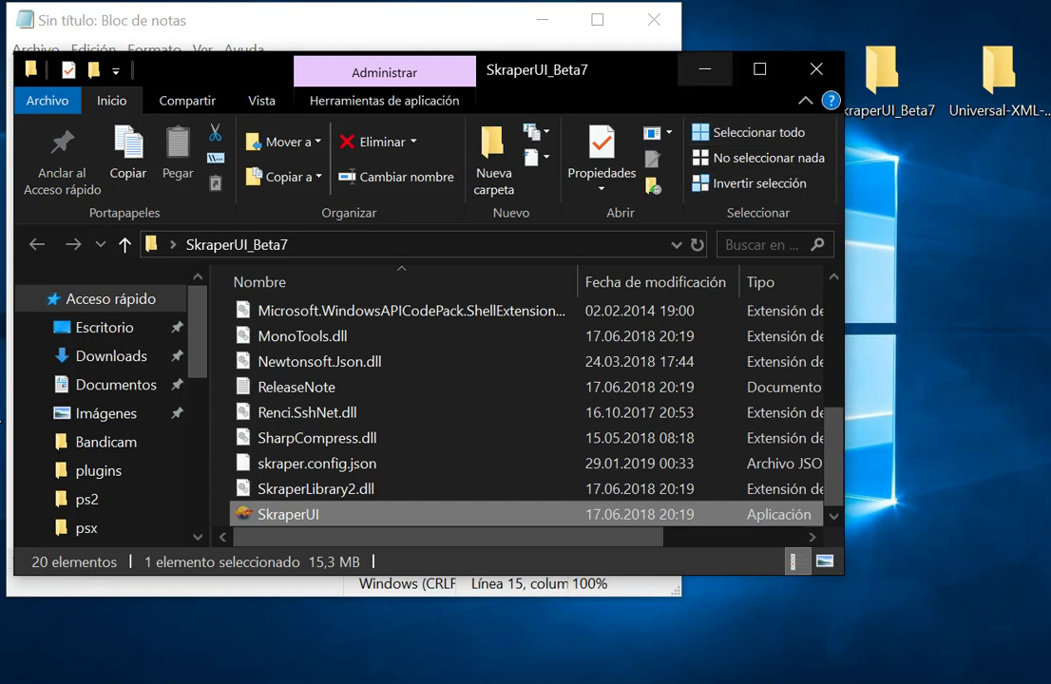
pyautogui.click(704, 70)
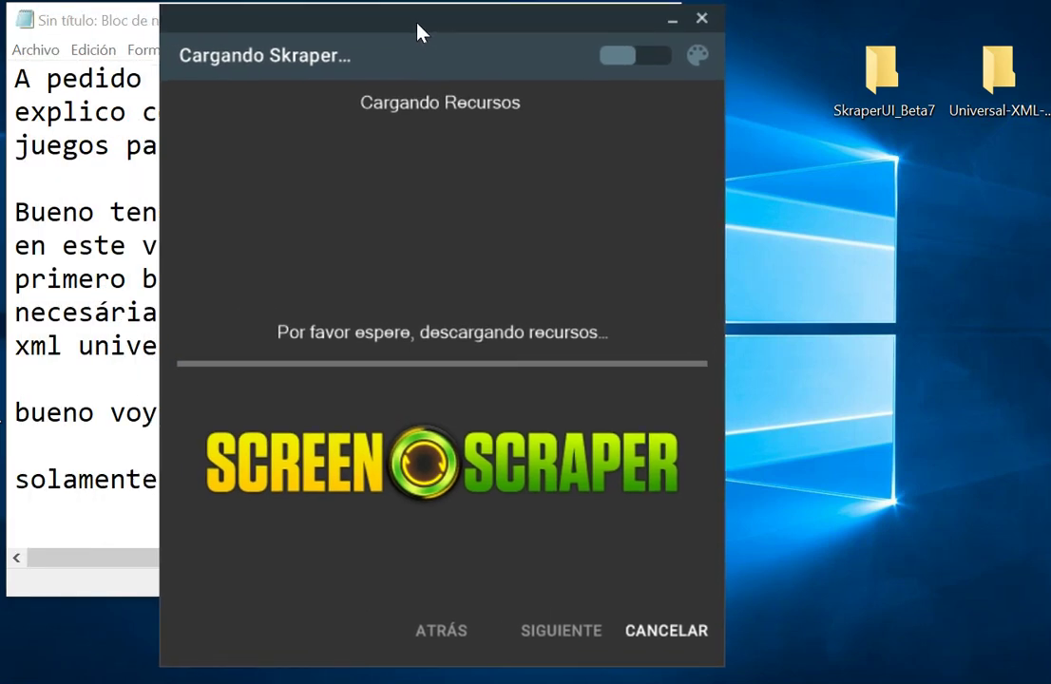
pyautogui.moveTo(417, 23); pyautogui.dragTo(420, 24)
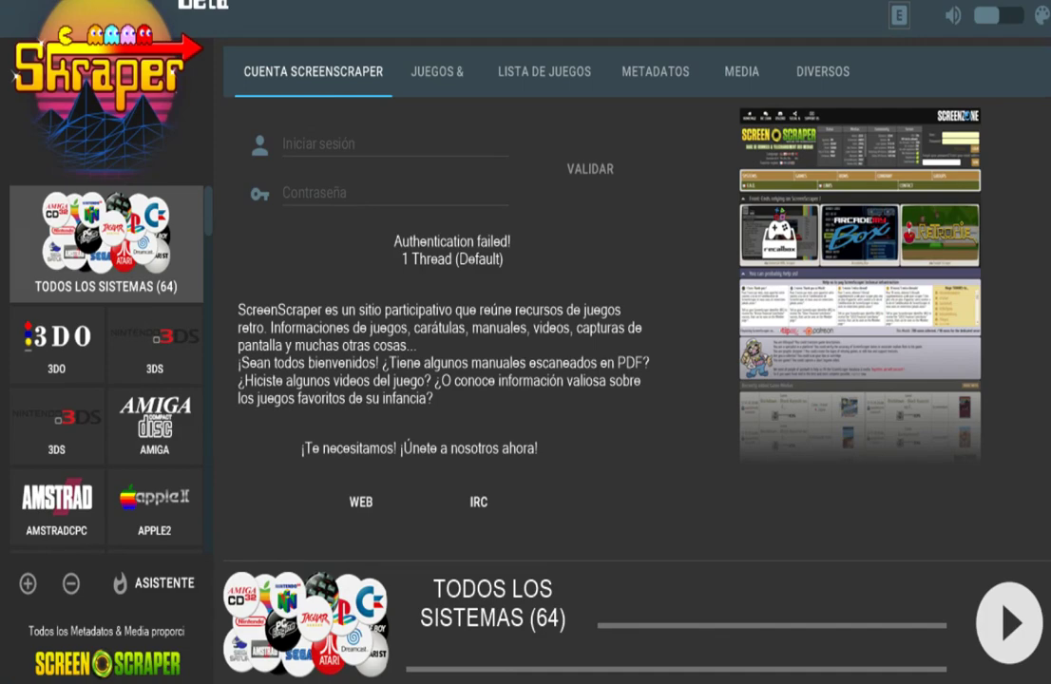
# - Start Skraper's configuration assistant and choose "No tengo una cuenta y no deseo registrarme", confirming with "Sí, estoy seguro(a)"
pyautogui.click(152, 583)
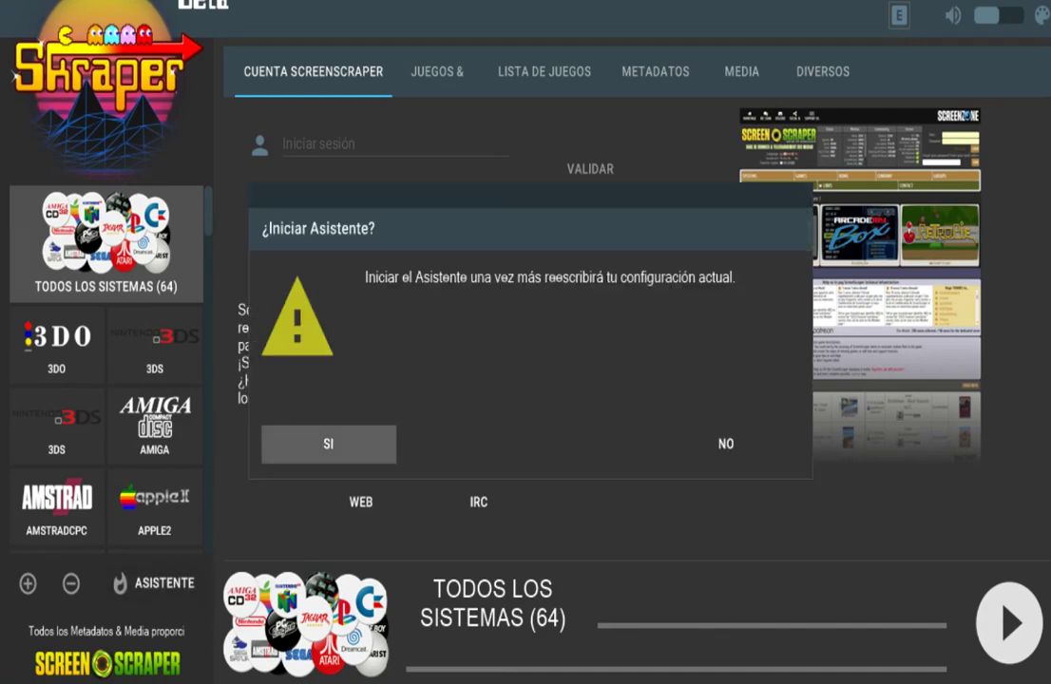
pyautogui.click(328, 444)
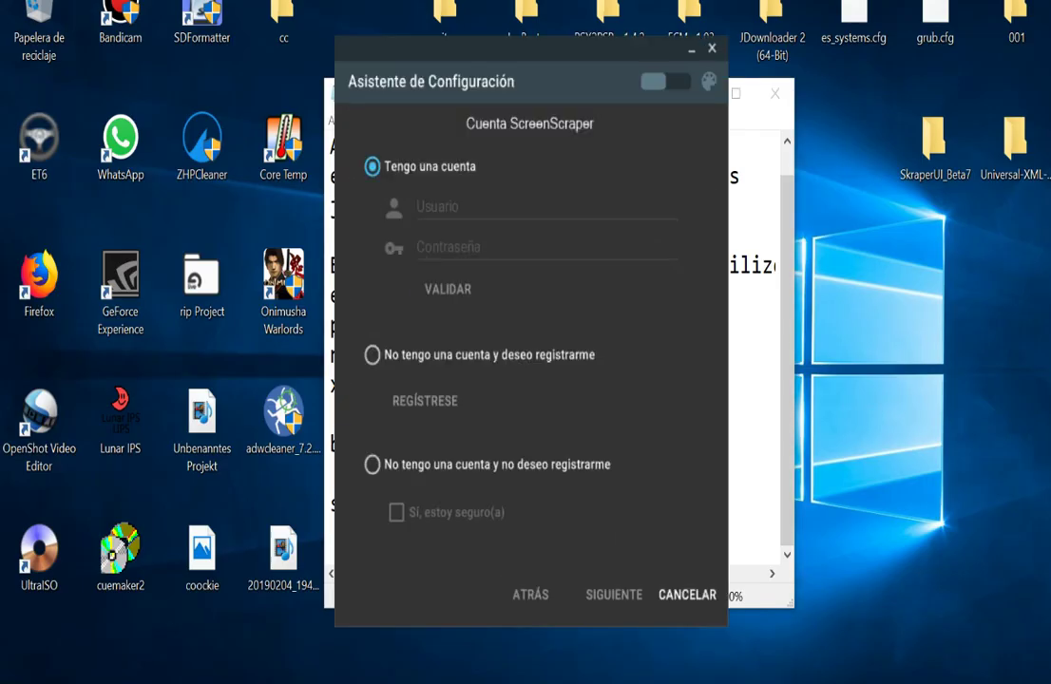
pyautogui.click(371, 465)
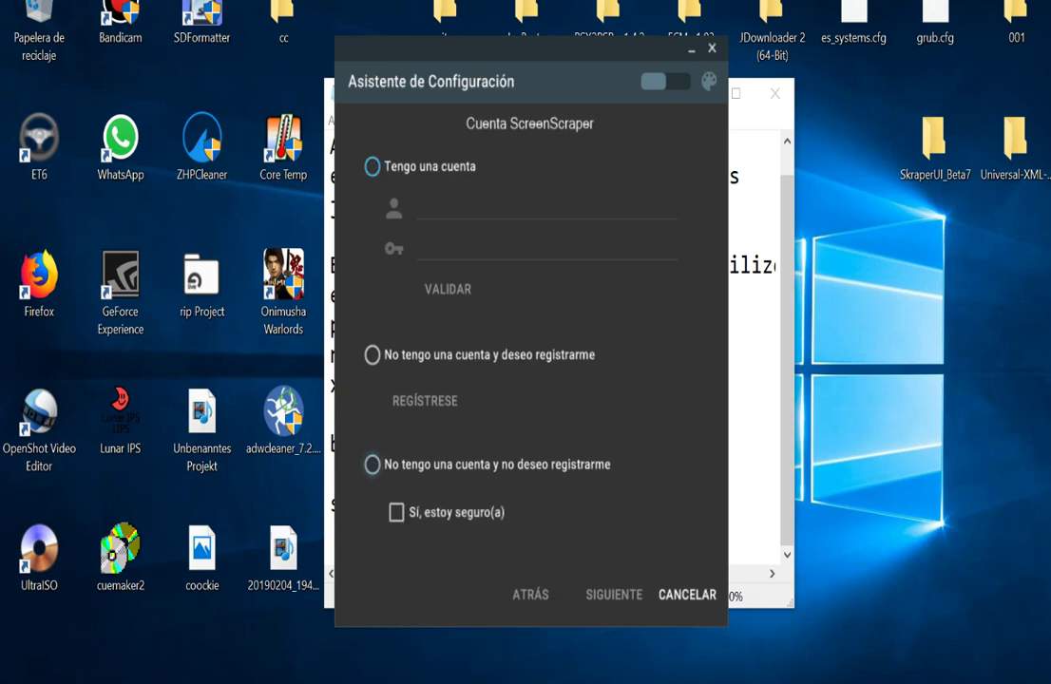
pyautogui.click(396, 512)
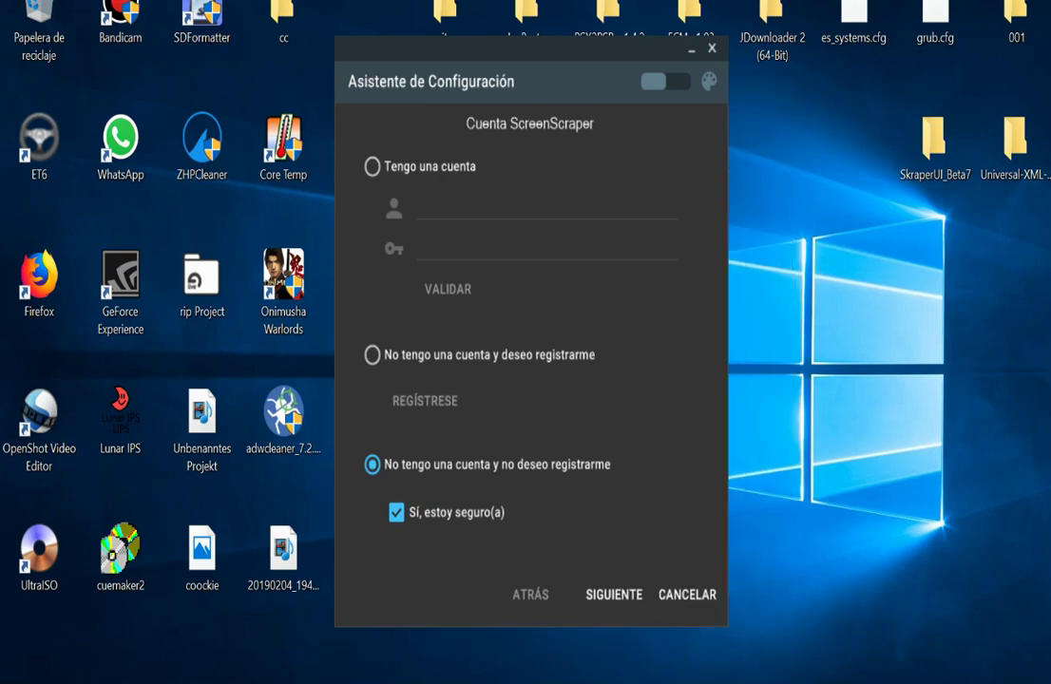
# - Place the assistant and the note side by side, and add the line "si teneis una cuenta en scraper podeis" to the note
pyautogui.moveTo(587, 55); pyautogui.dragTo(324, 42)
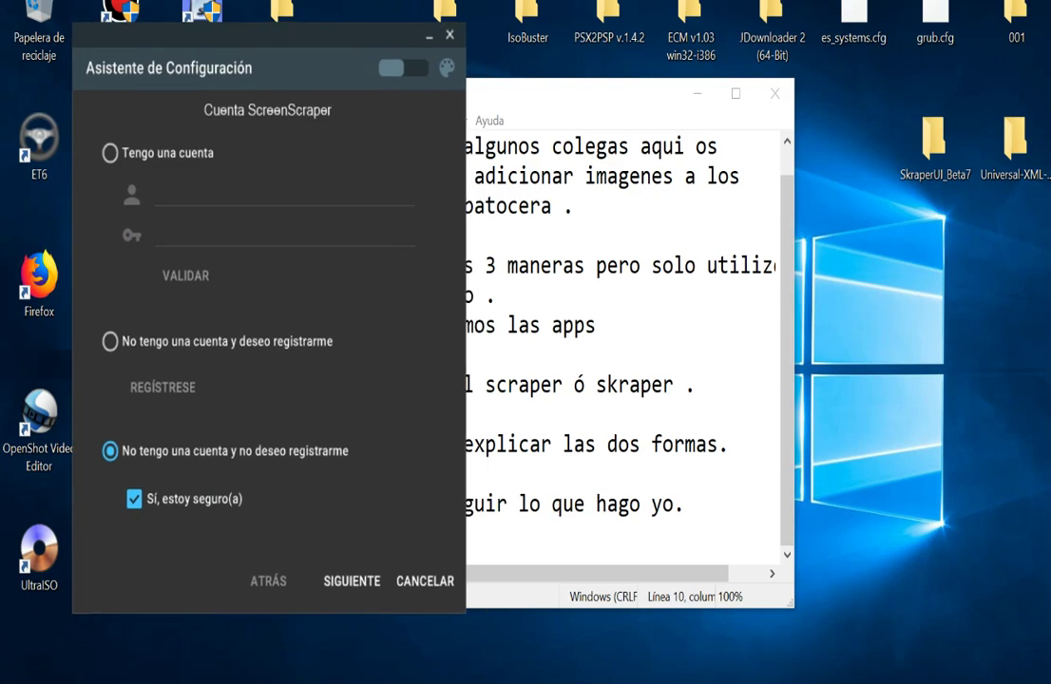
pyautogui.moveTo(612, 93); pyautogui.dragTo(788, 72)
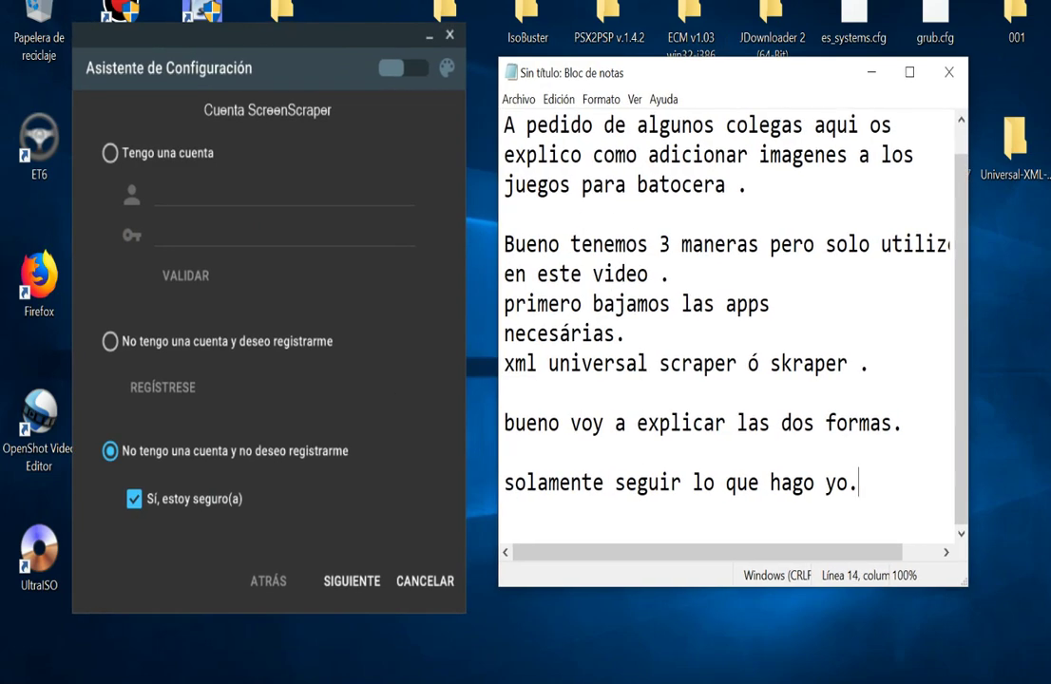
pyautogui.press('Return')
pyautogui.write('si te')
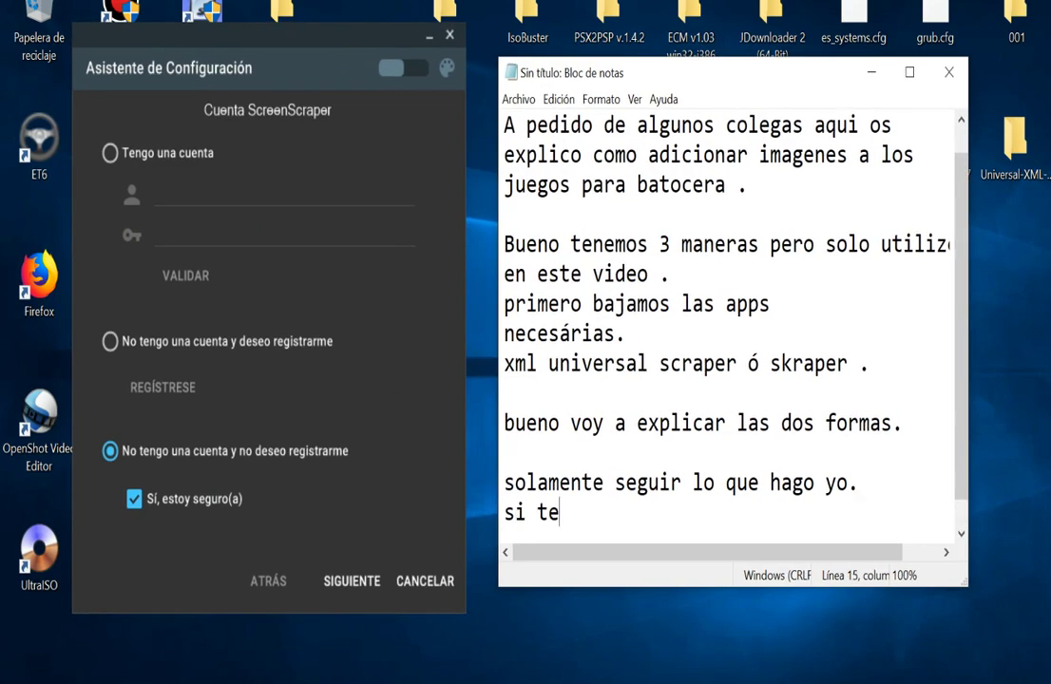
pyautogui.write('neis una cue')
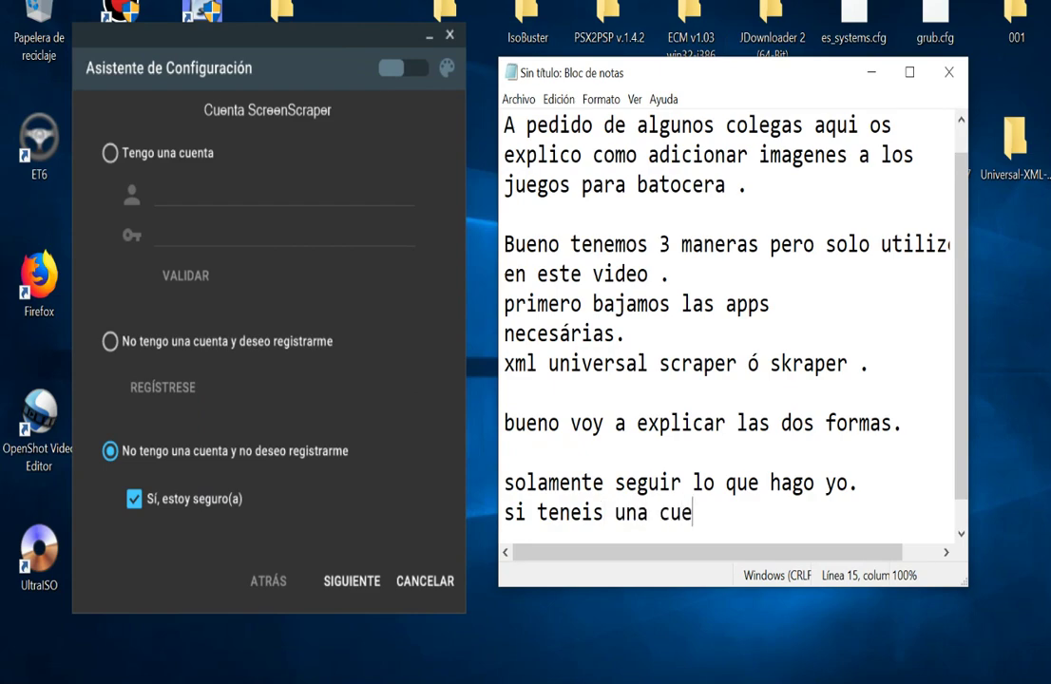
pyautogui.write('nta en scrape')
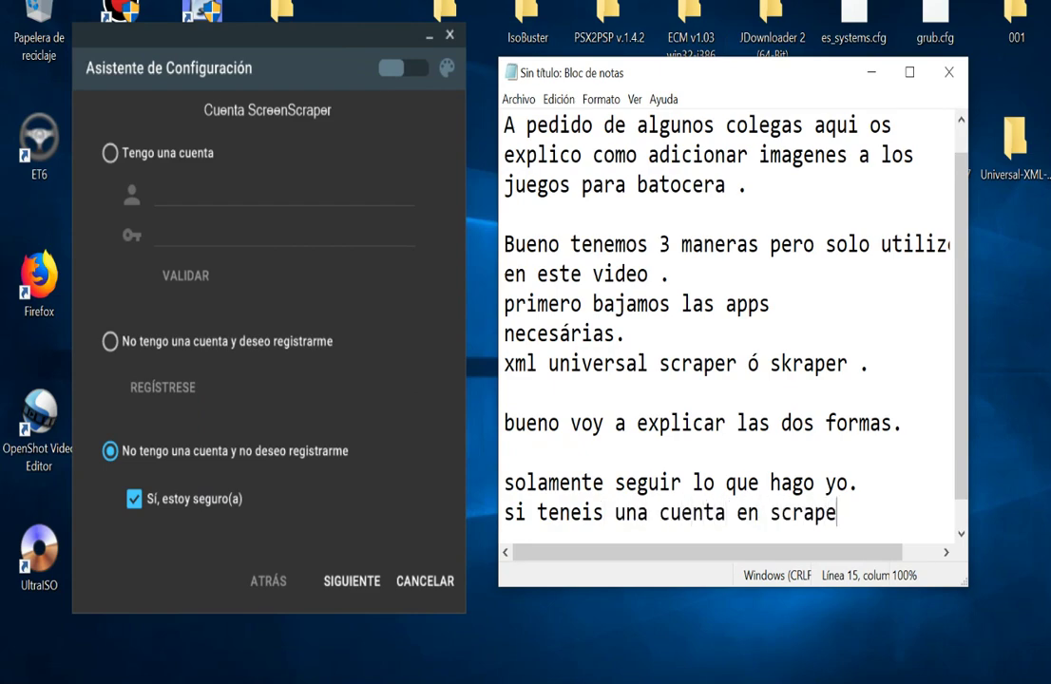
pyautogui.write('r podeis')
# - Continue the sentence on a new line of the note with "hazer login con esa cuenta si no"
pyautogui.press('Return')
pyautogui.write('hace')
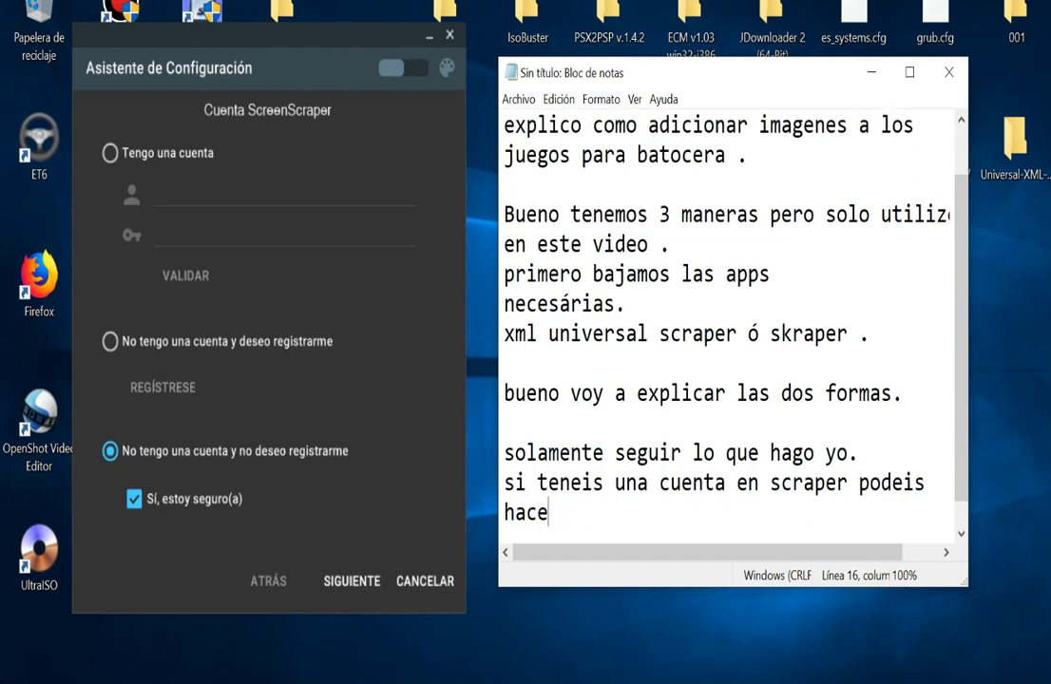
pyautogui.press('BackSpace')
pyautogui.press('BackSpace')
pyautogui.write('zer login con esa ')
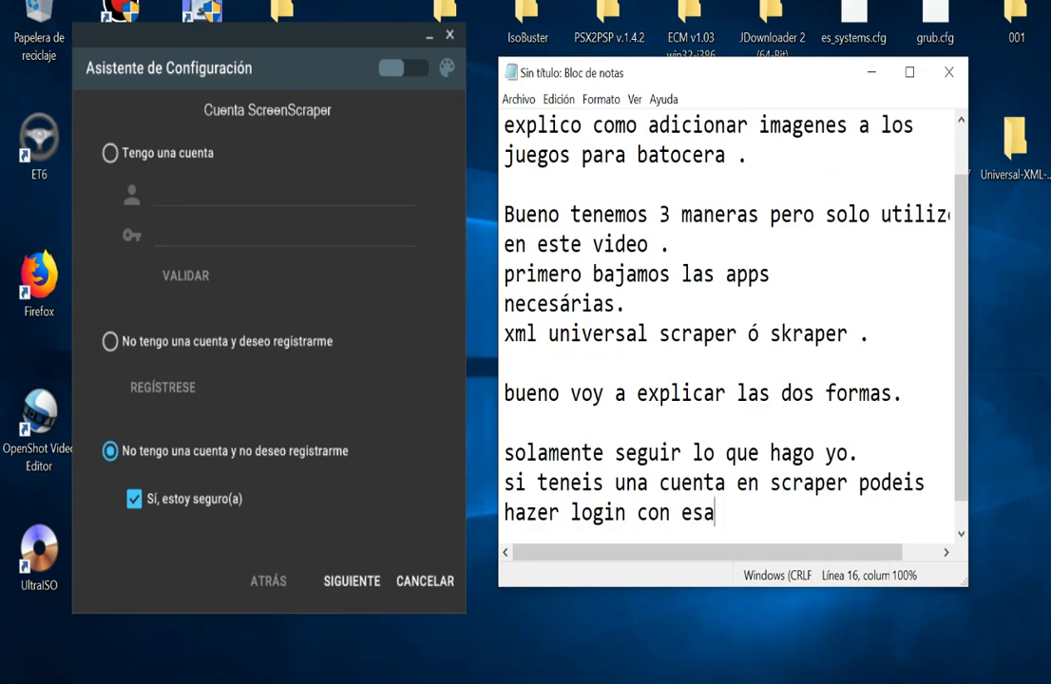
pyautogui.write('cuenta si')
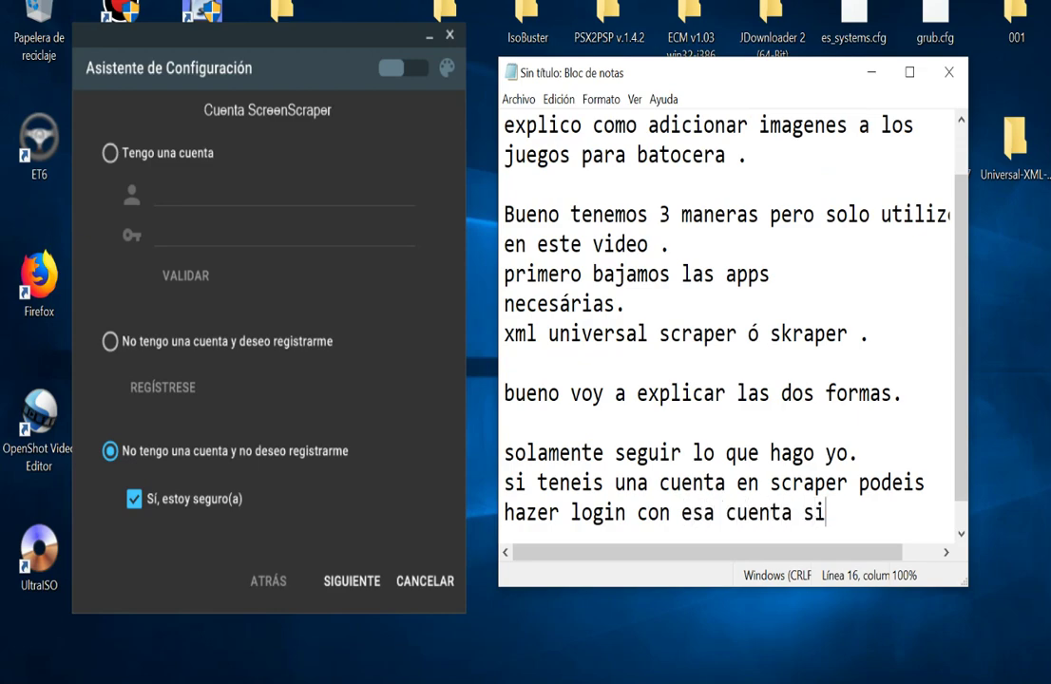
pyautogui.write(' no')
# - Finish the account sentence on a new line of the note with "utilizar las ultimas opciones ."
pyautogui.press('Return')
pyautogui.write('u')
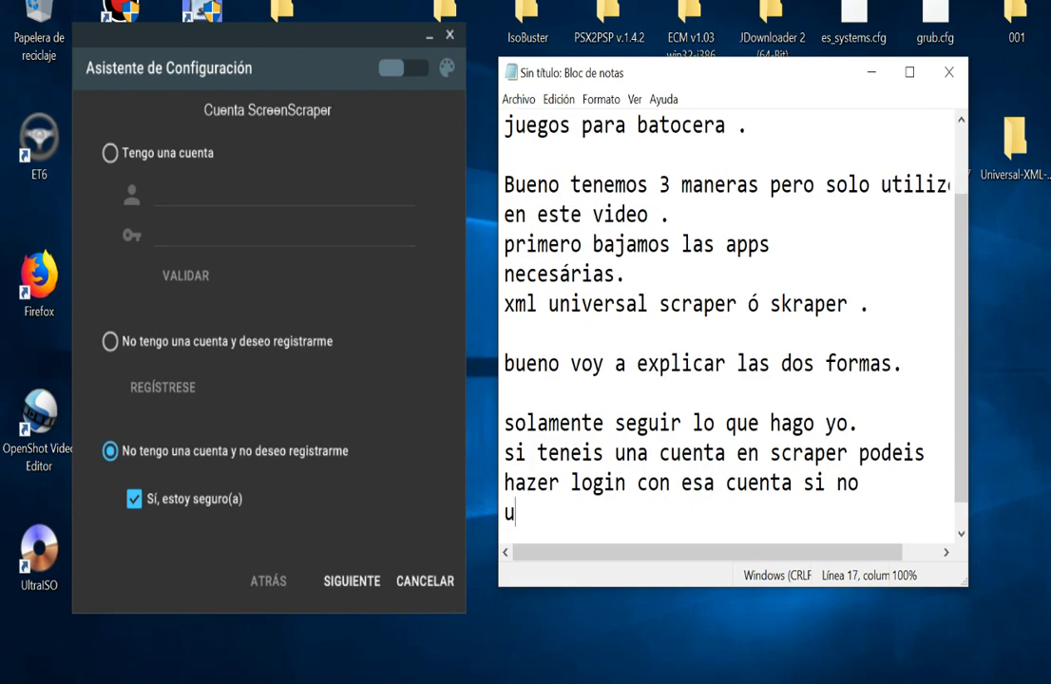
pyautogui.write('tilizar las')
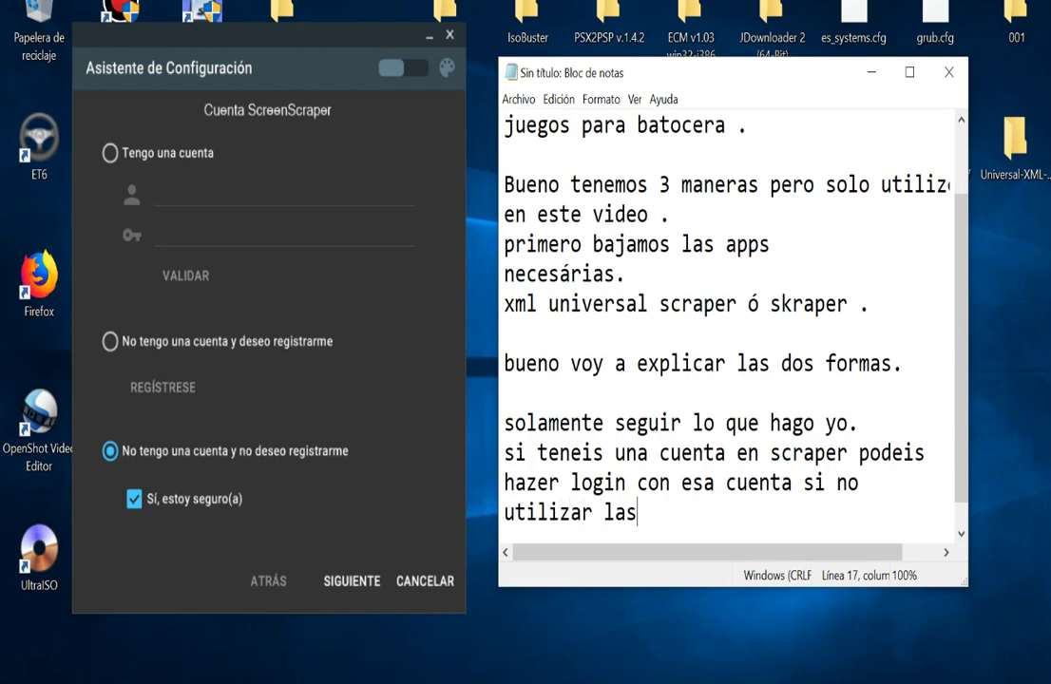
pyautogui.write(' ultimas ')
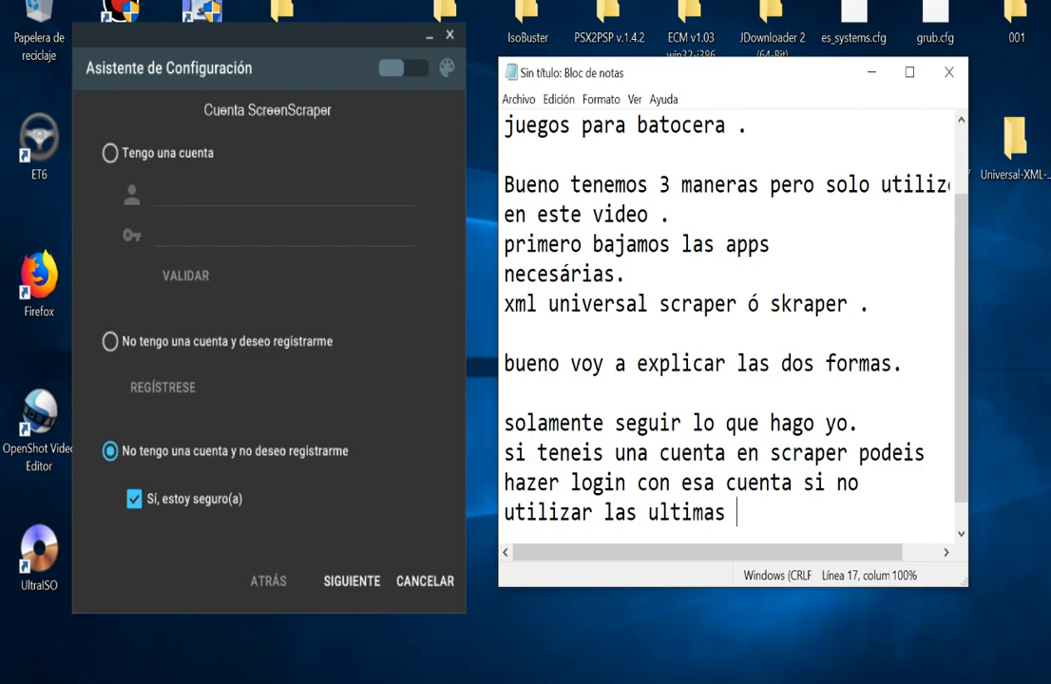
pyautogui.write('opciones ')
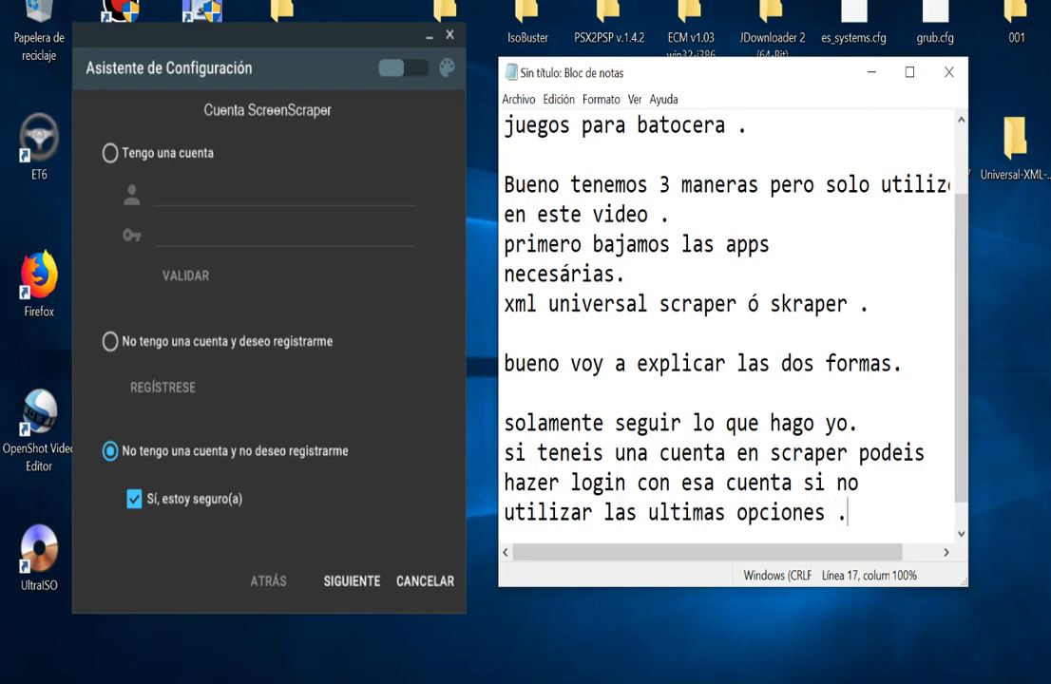
pyautogui.write('.')
pyautogui.press('Return')
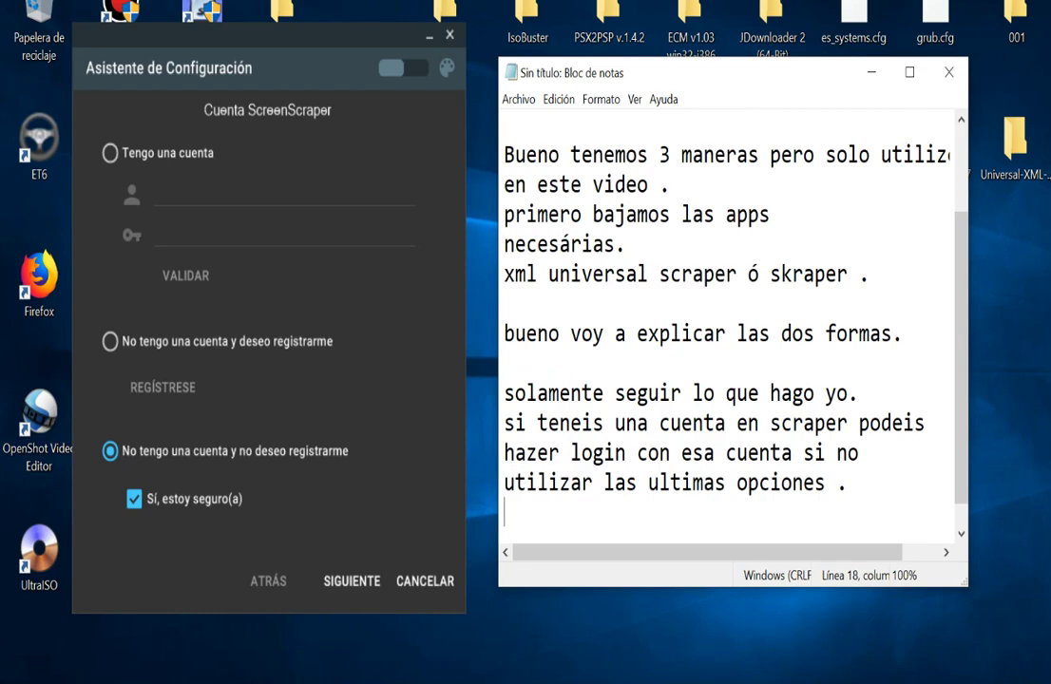
# - Return to the configuration assistant, reconfirm "Sí, estoy seguro(a)" for continuing without an account, and proceed to the interface selection
pyautogui.hotkey('alt', 'Tab')
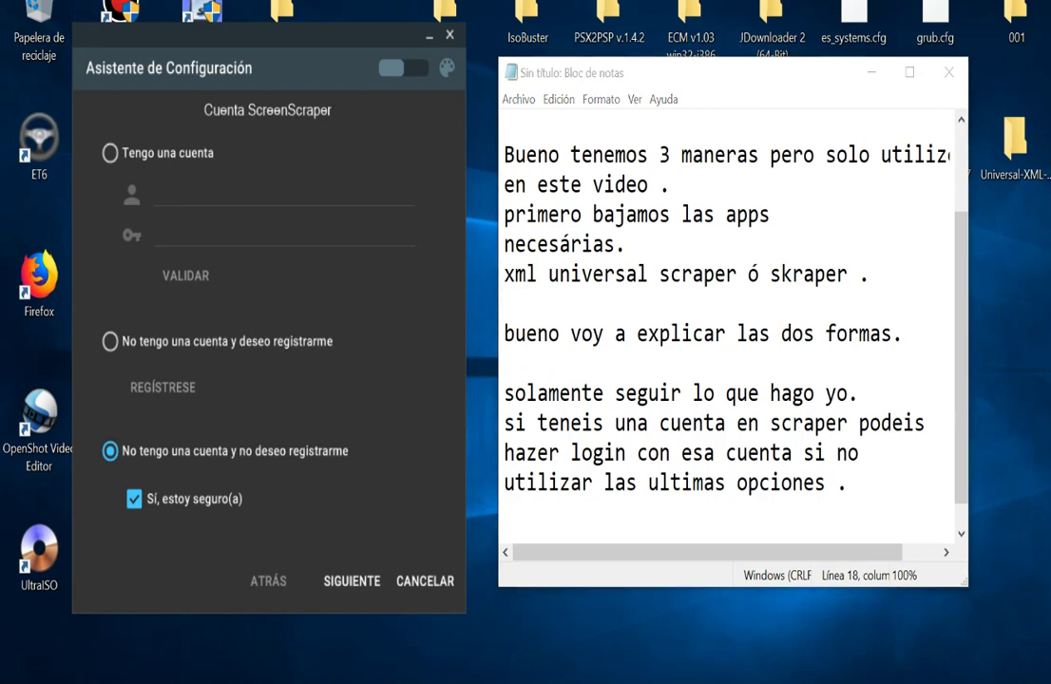
pyautogui.click(134, 499)
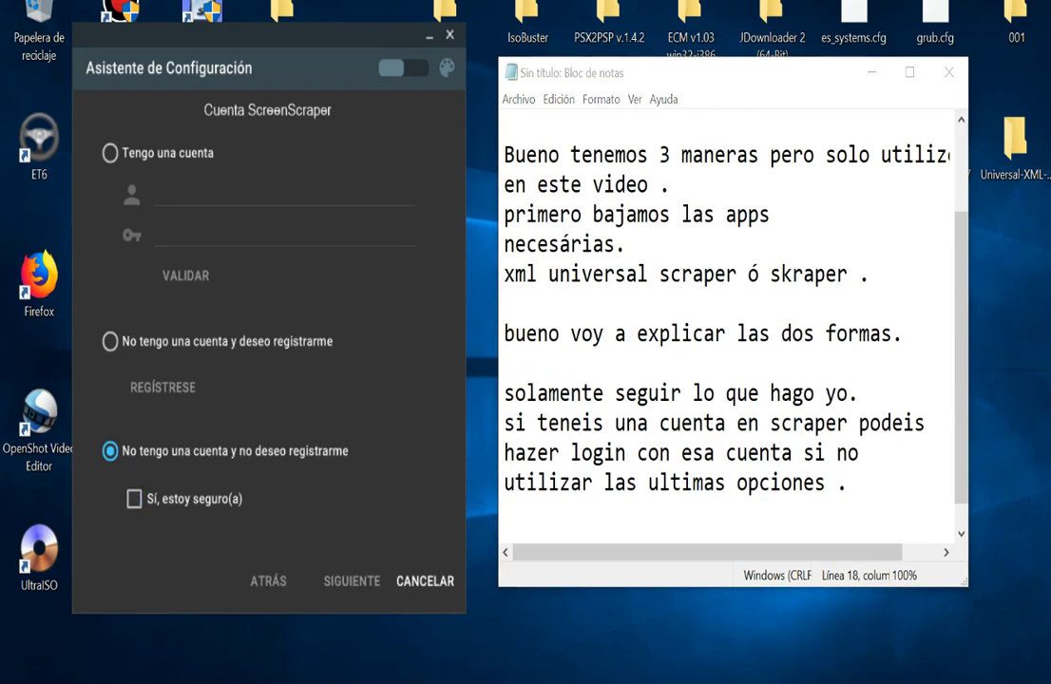
pyautogui.click(134, 499)
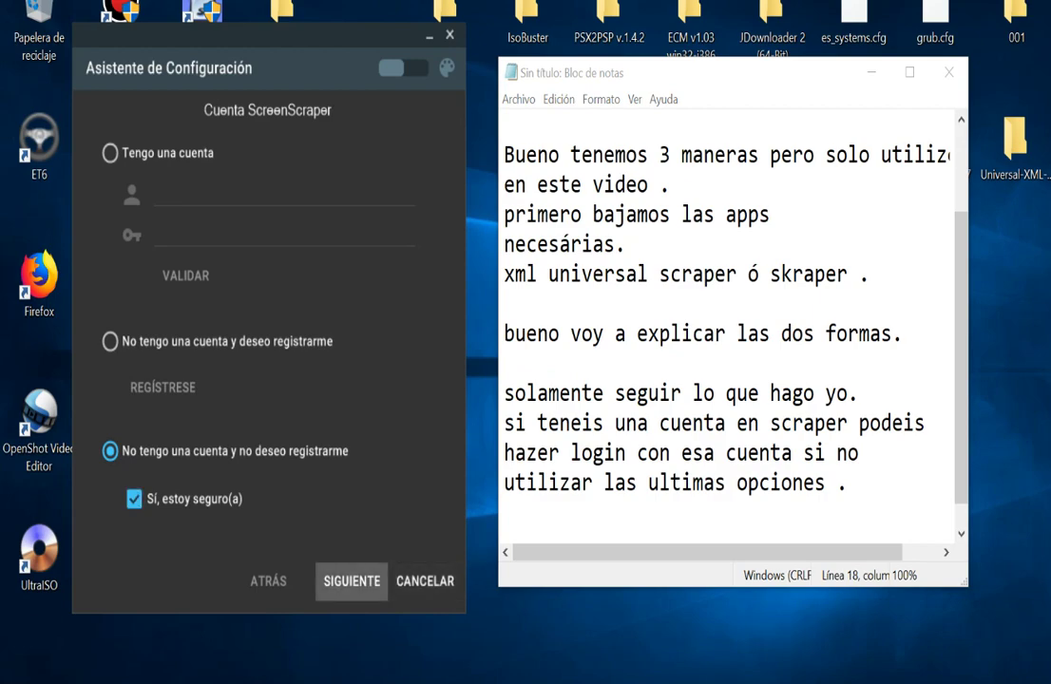
pyautogui.click(352, 580)
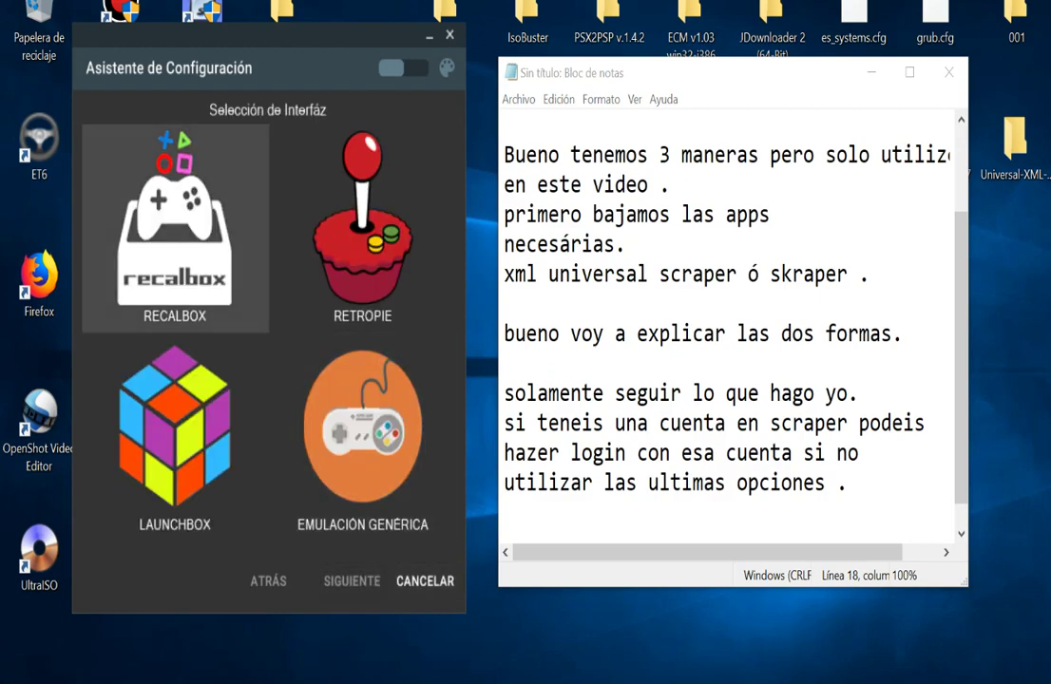
# - Add the line "elegir recalbox" to the note, and choose Recalbox as the interface in the assistant
pyautogui.click(505, 511)
pyautogui.press('Return')
pyautogui.write('e')
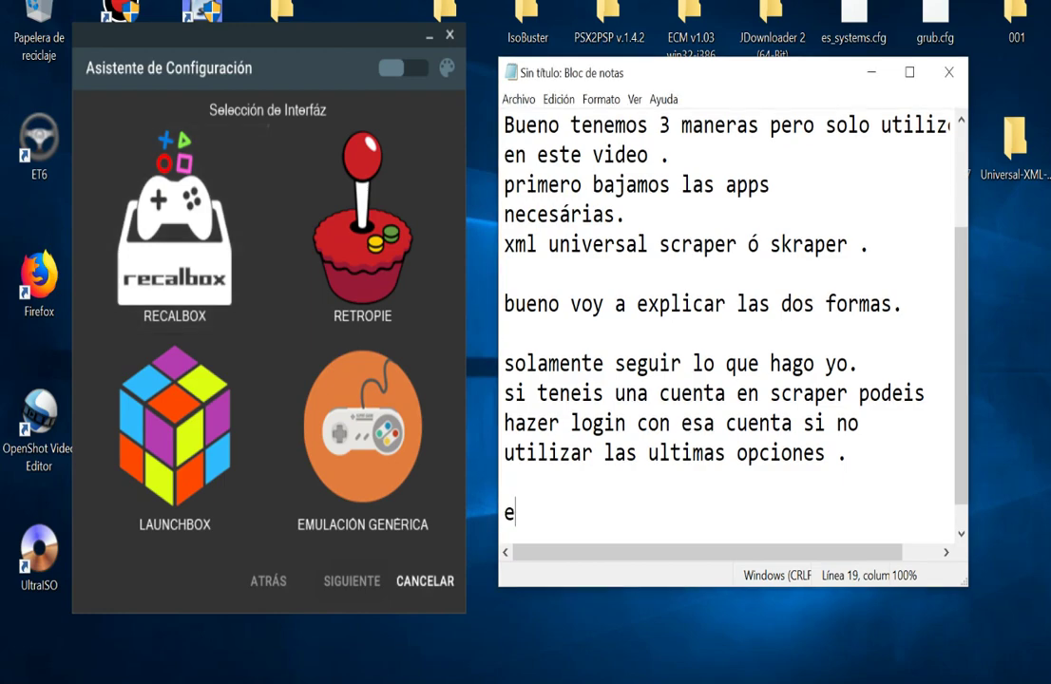
pyautogui.write('legir recalbox')
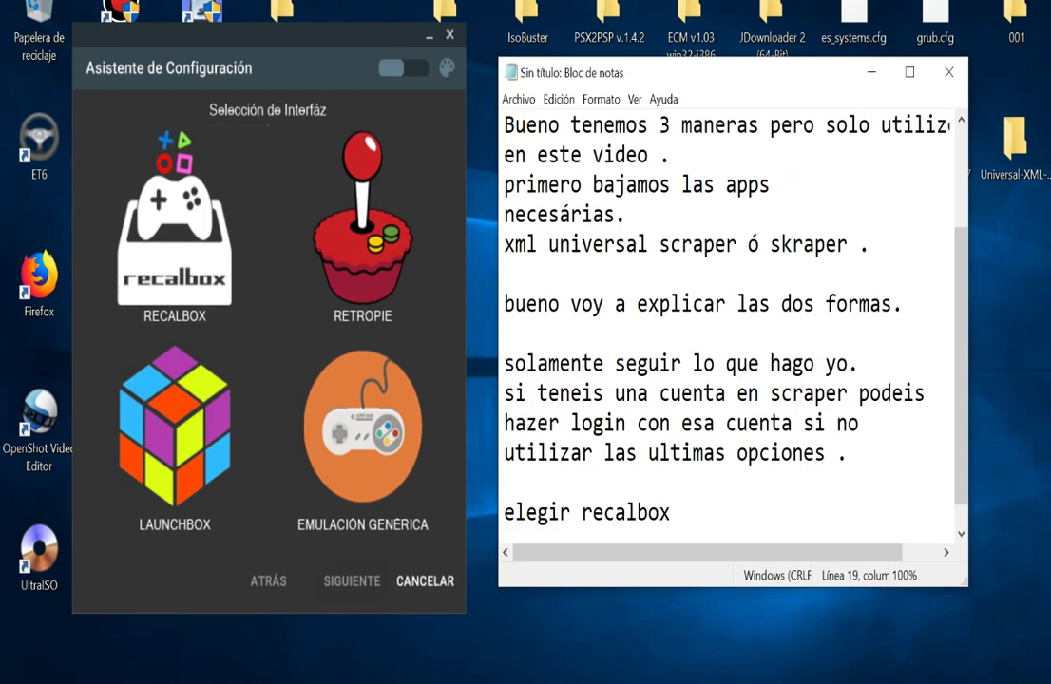
pyautogui.press('Return')
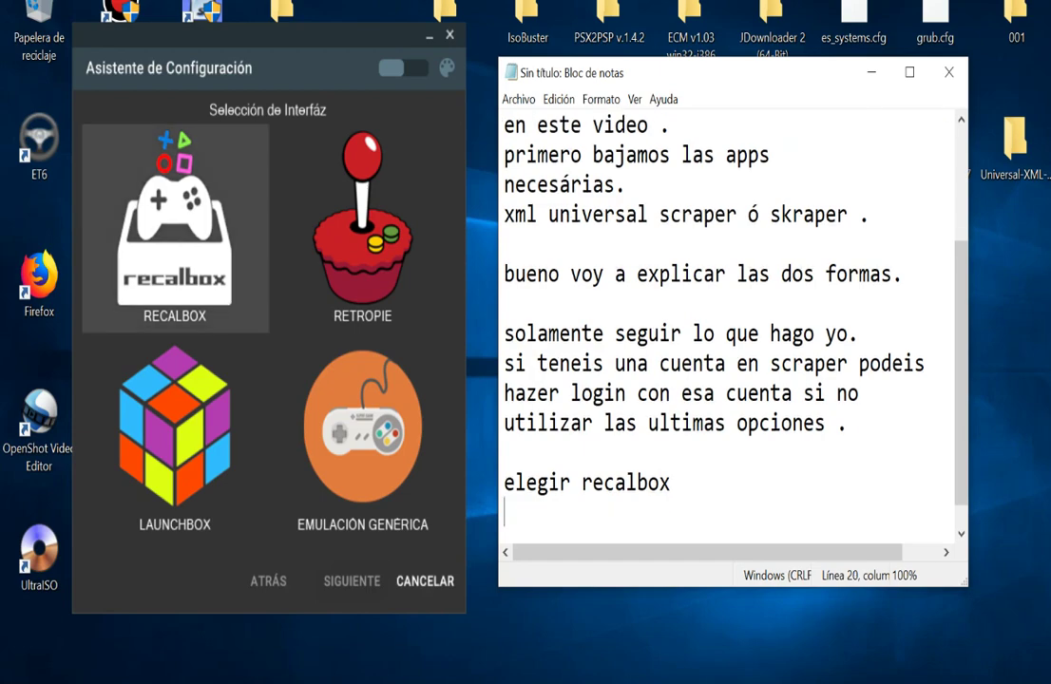
pyautogui.click(175, 228)
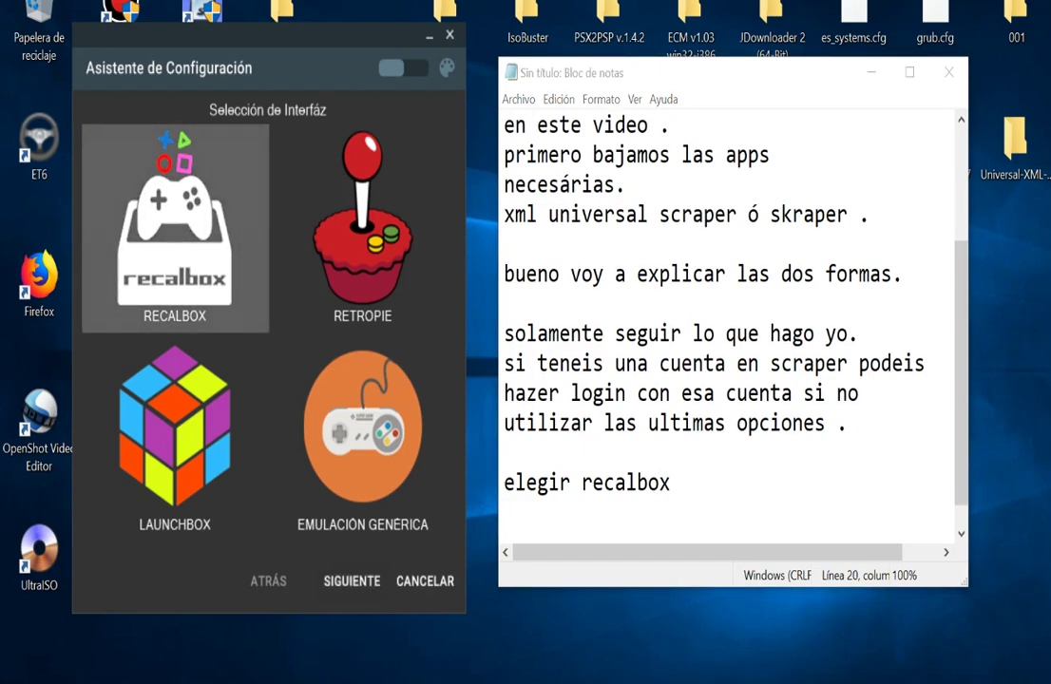
pyautogui.click(352, 581)
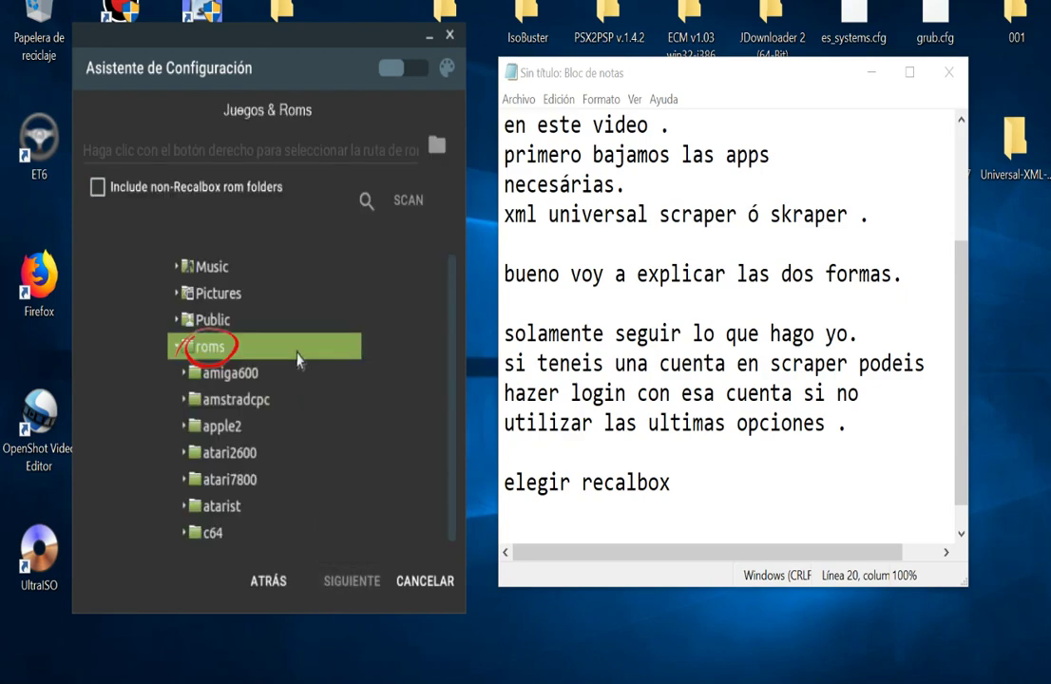
# - Include non-Recalbox rom folders, and add the line "marcar la casilla y elegir la carpeta de las roms" to the note
pyautogui.click(671, 483)
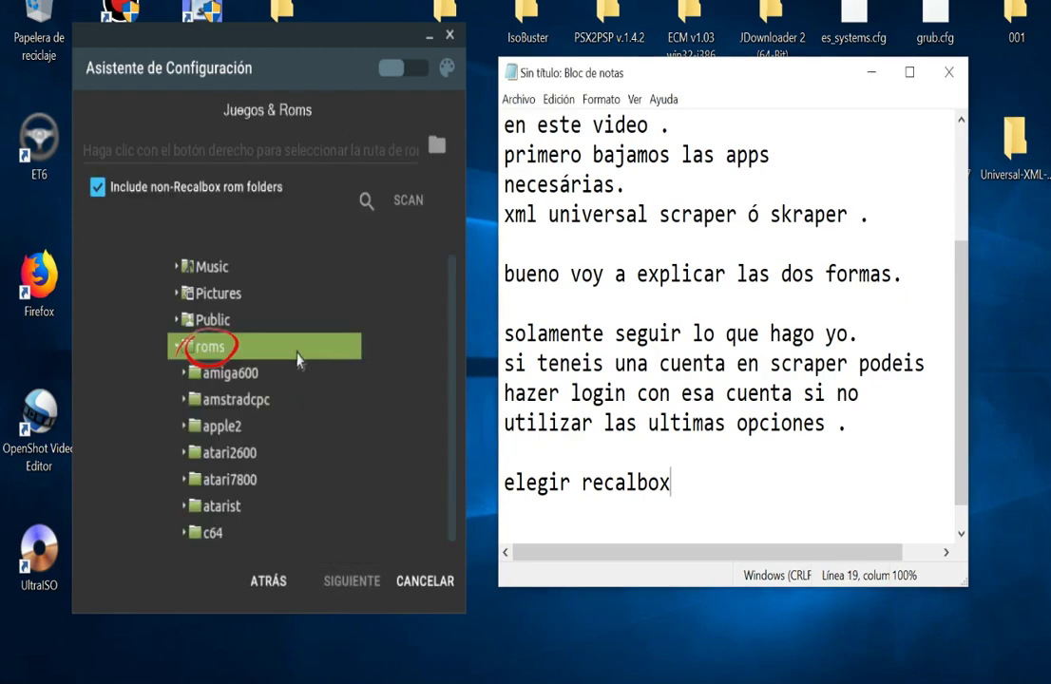
pyautogui.press('Return')
pyautogui.write('mar')
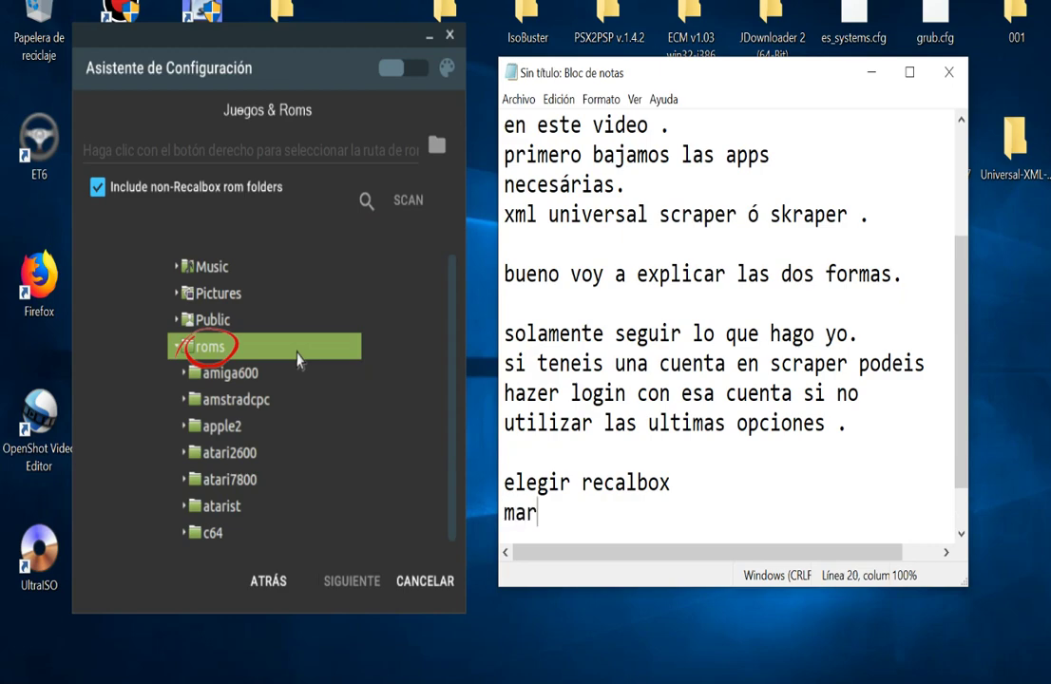
pyautogui.write('car la casill')
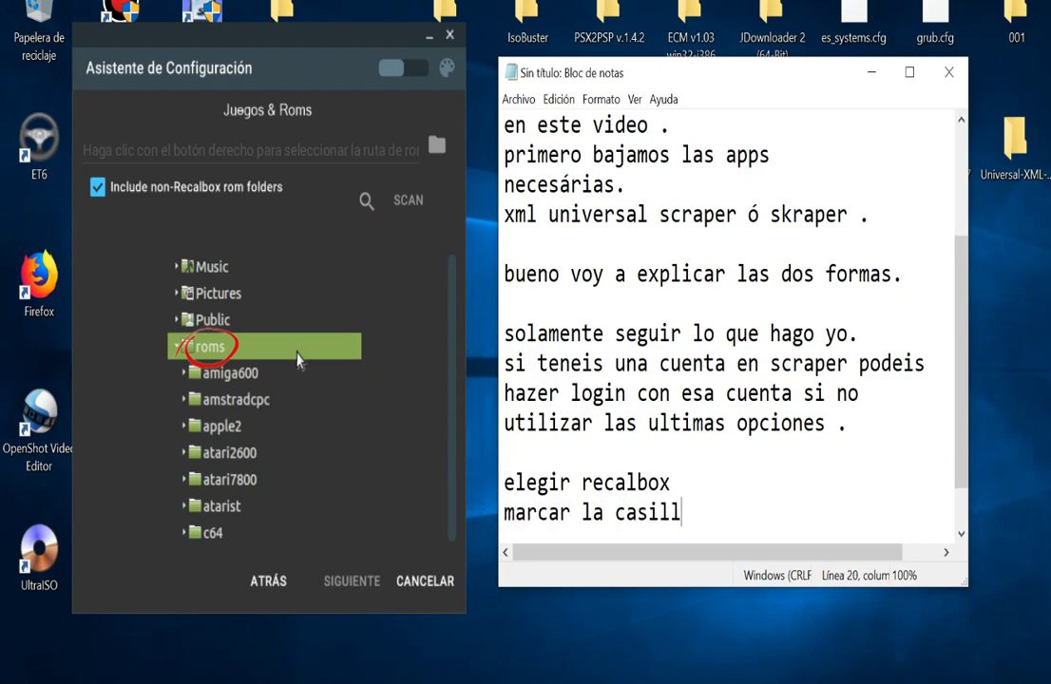
pyautogui.write('a y elegir ')
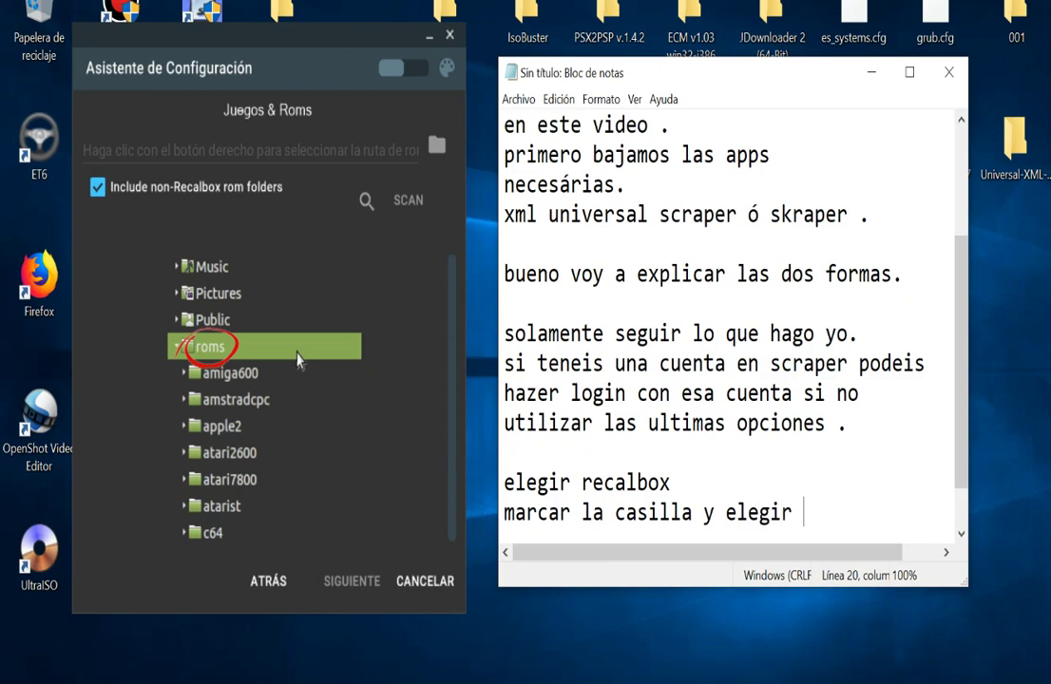
pyautogui.write('la carpeta de las roms')
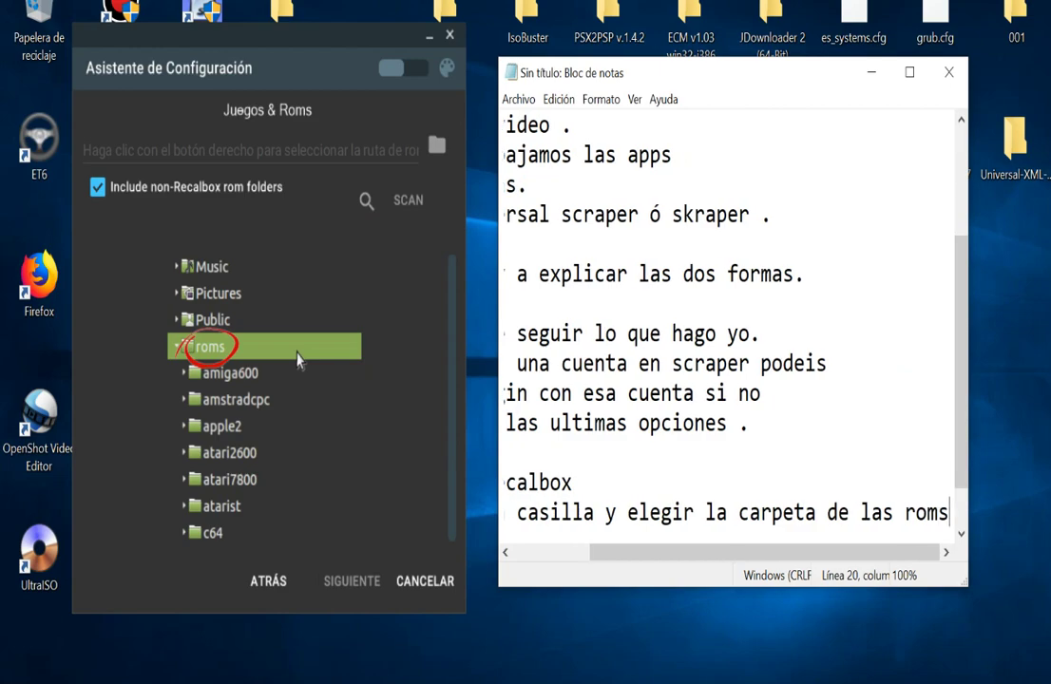
pyautogui.press('Return')
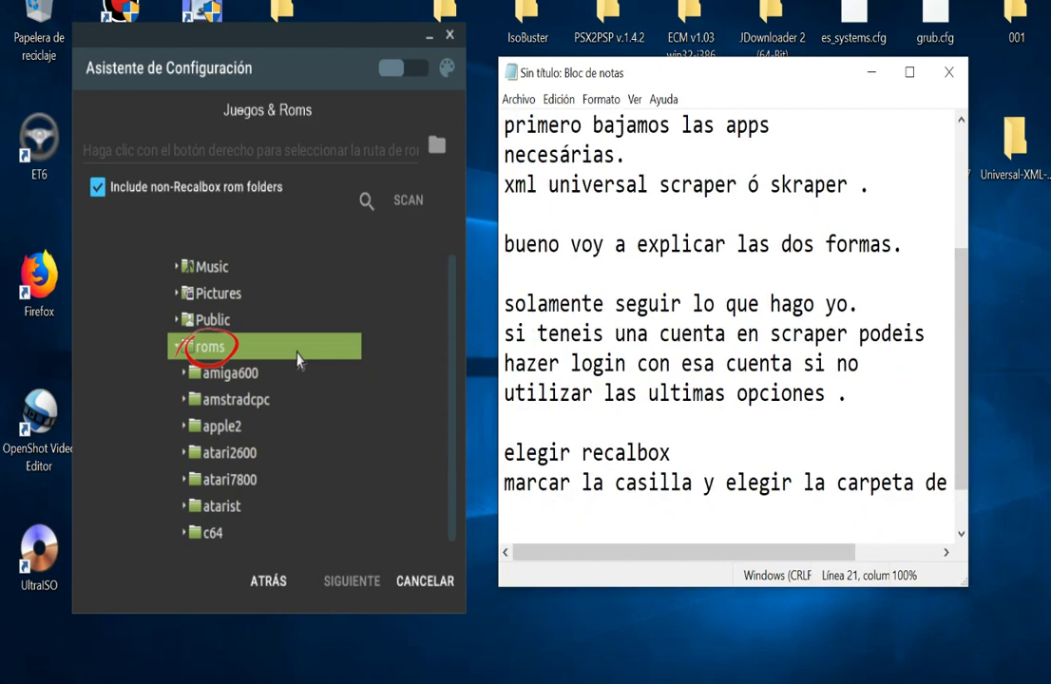
# - Set the assistant's roms path to the G:\recalbox\roms folder
pyautogui.click(436, 145)
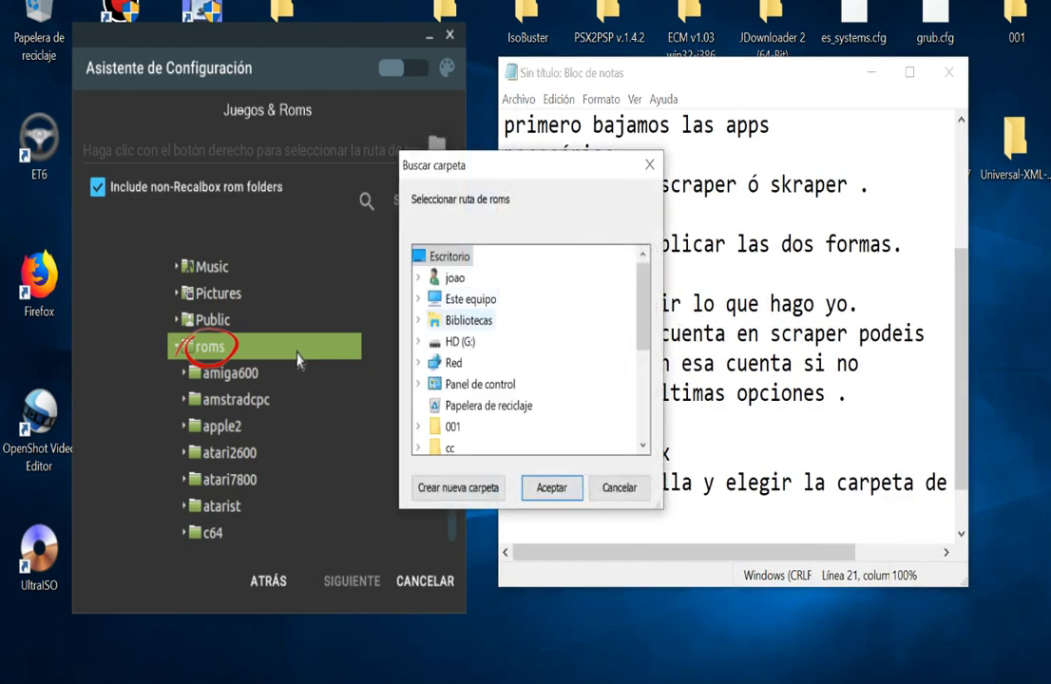
pyautogui.click(460, 341)
pyautogui.scroll(-1, 526, 350)
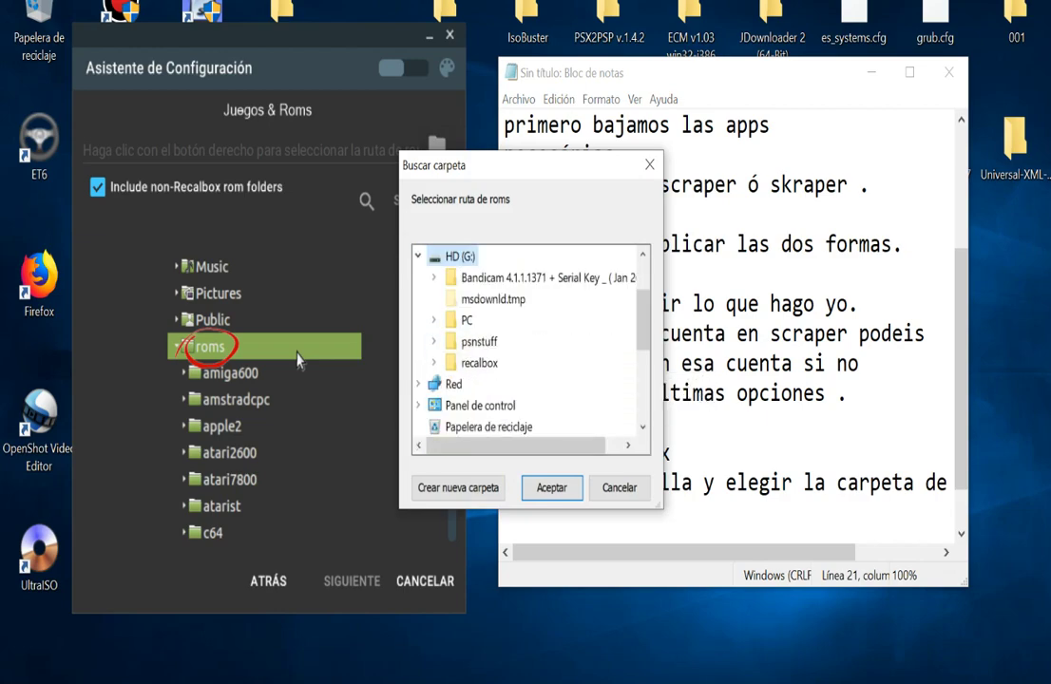
pyautogui.doubleClick(479, 362)
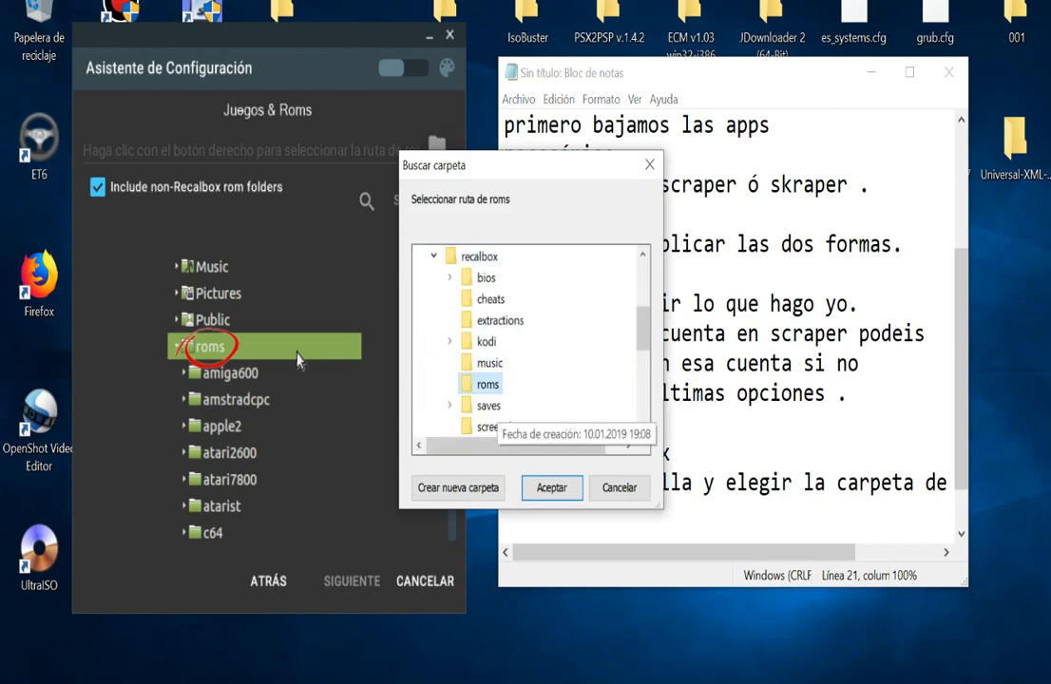
pyautogui.doubleClick(487, 384)
pyautogui.click(551, 487)
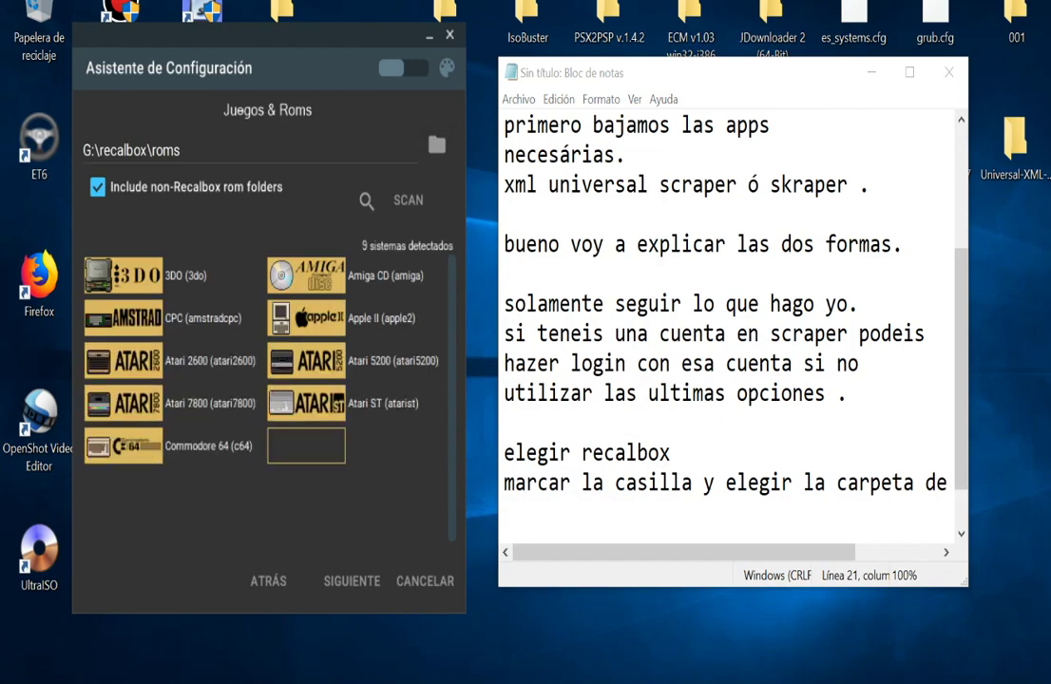
# - Add the line "aparece todos los sistemas ." to the note below the roms folder instruction
pyautogui.scroll(-2, 267, 402)
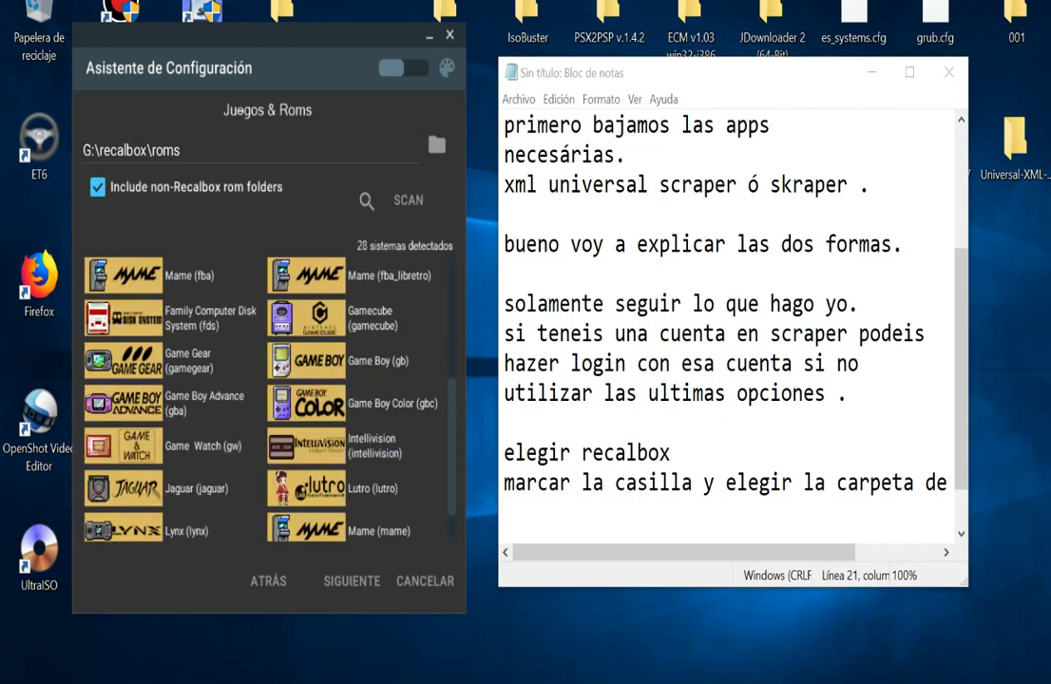
pyautogui.scroll(-3, 266, 399)
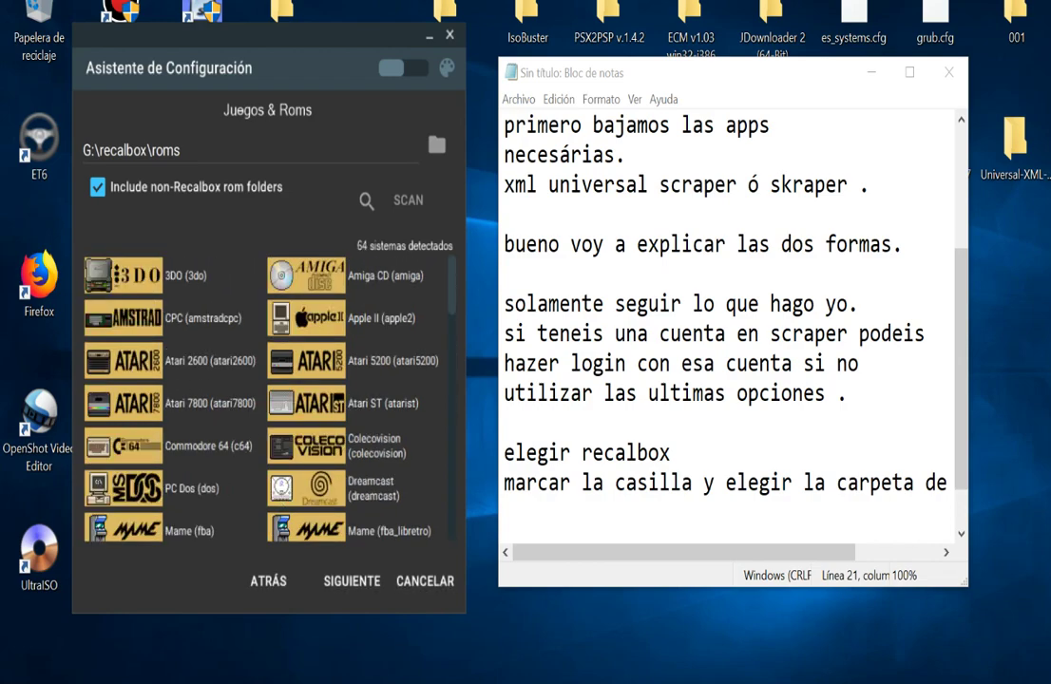
pyautogui.scroll(-10, 266, 399)
pyautogui.scroll(5, 266, 399)
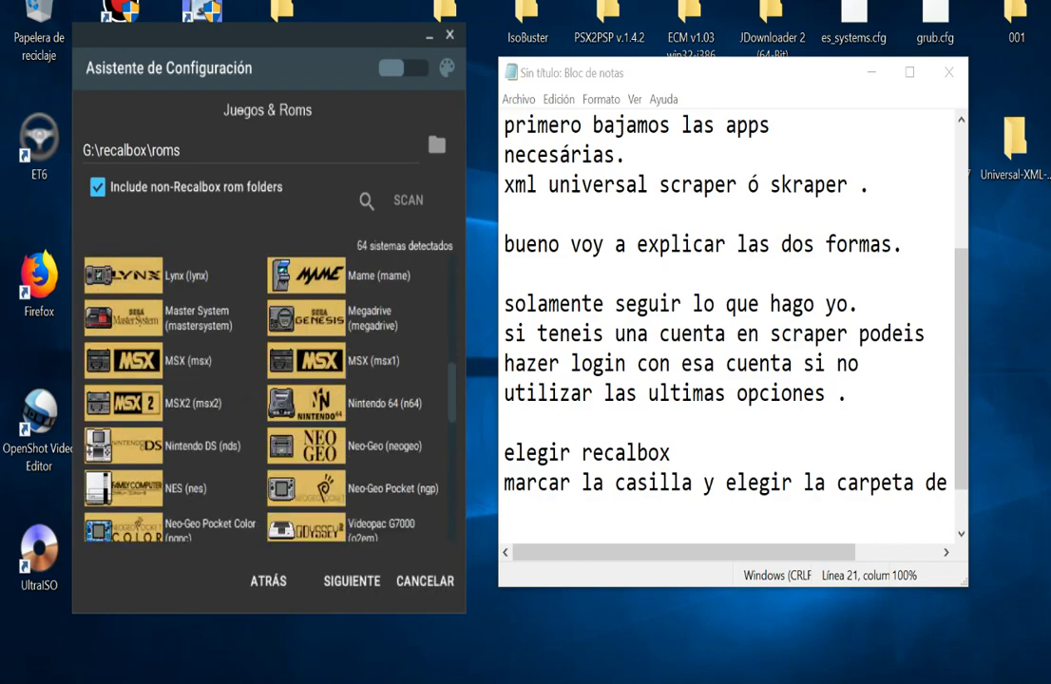
pyautogui.scroll(5, 266, 399)
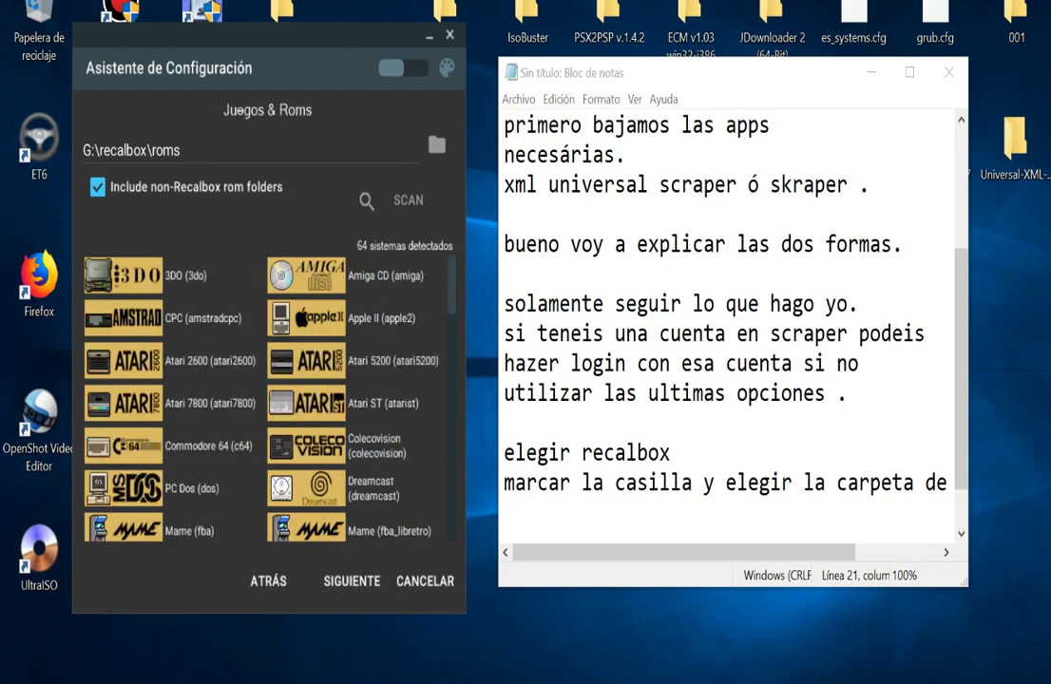
pyautogui.click(505, 511)
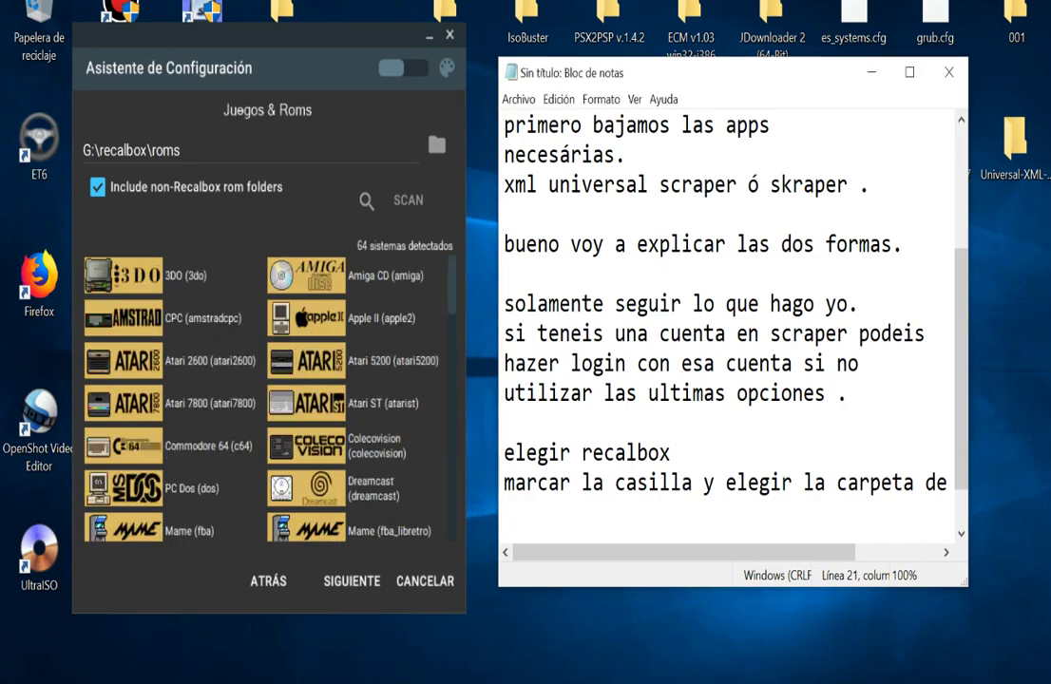
pyautogui.write('aparece todos')
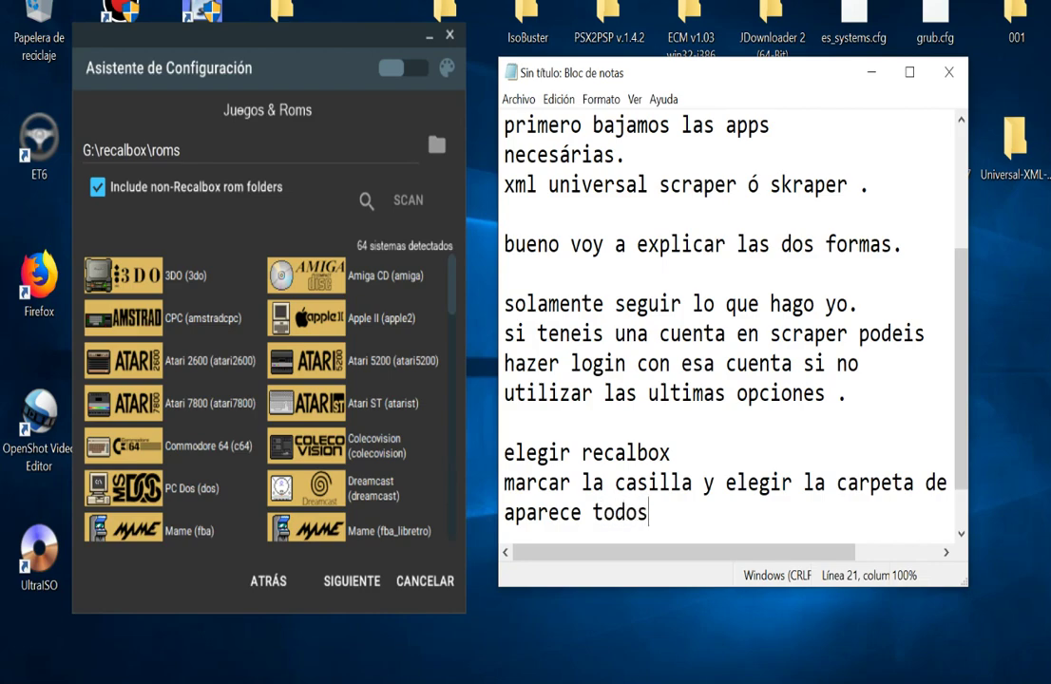
pyautogui.write(' los sistema')
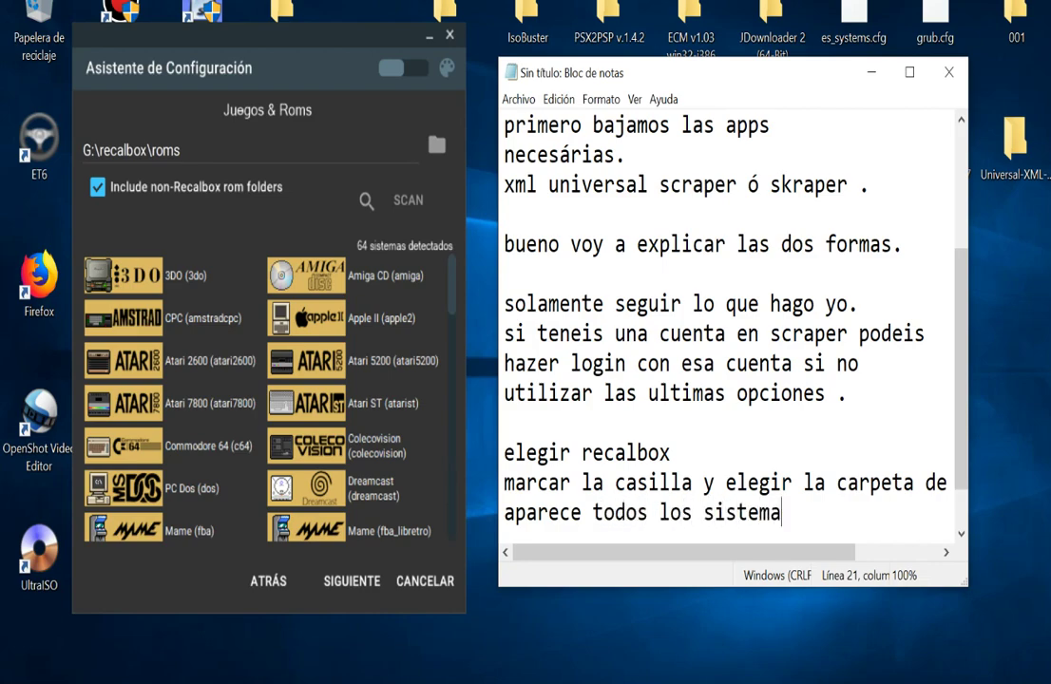
pyautogui.write('s -. .')
pyautogui.press('Return')
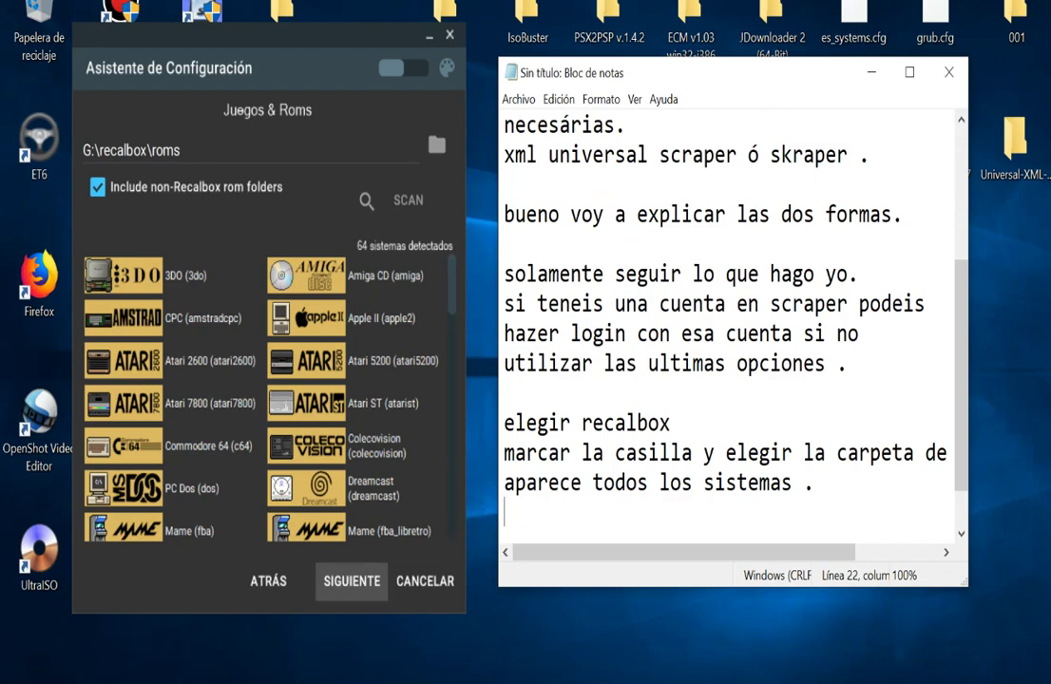
# - Continue past the games page, accept the default media for Recalbox, and finish the configuration assistant
pyautogui.click(351, 580)
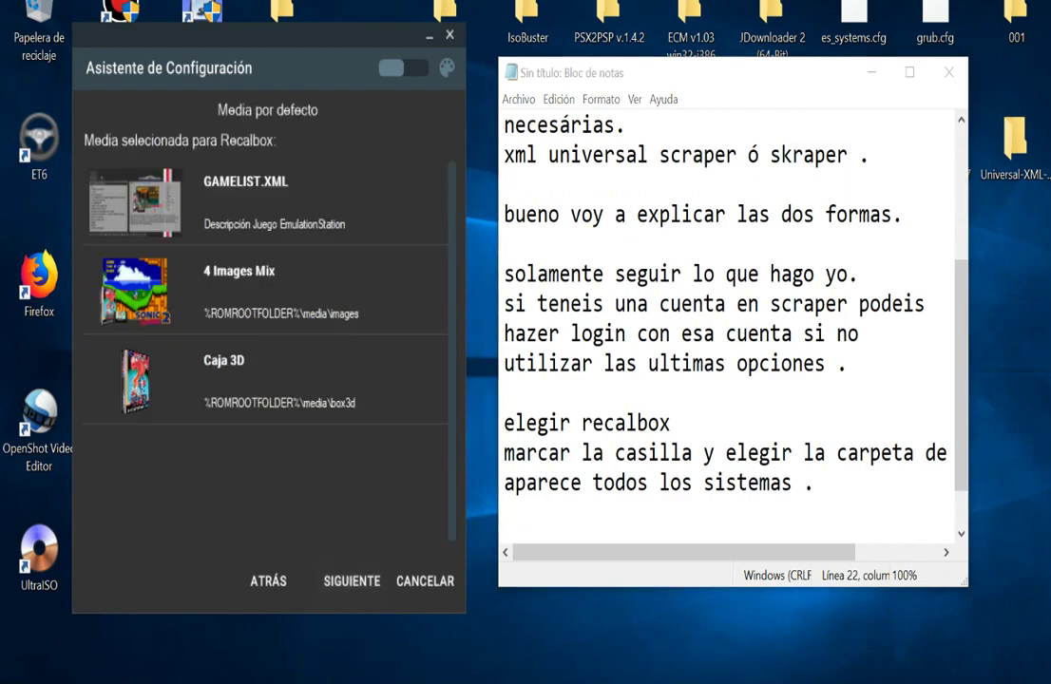
pyautogui.click(352, 581)
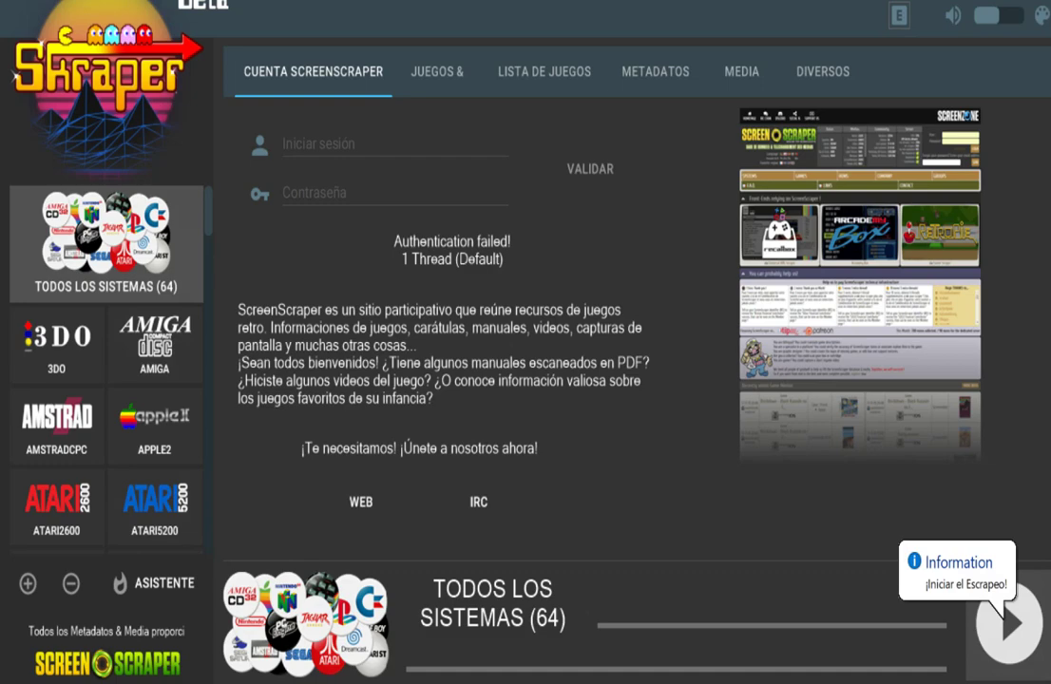
pyautogui.scroll(-3, 107, 380)
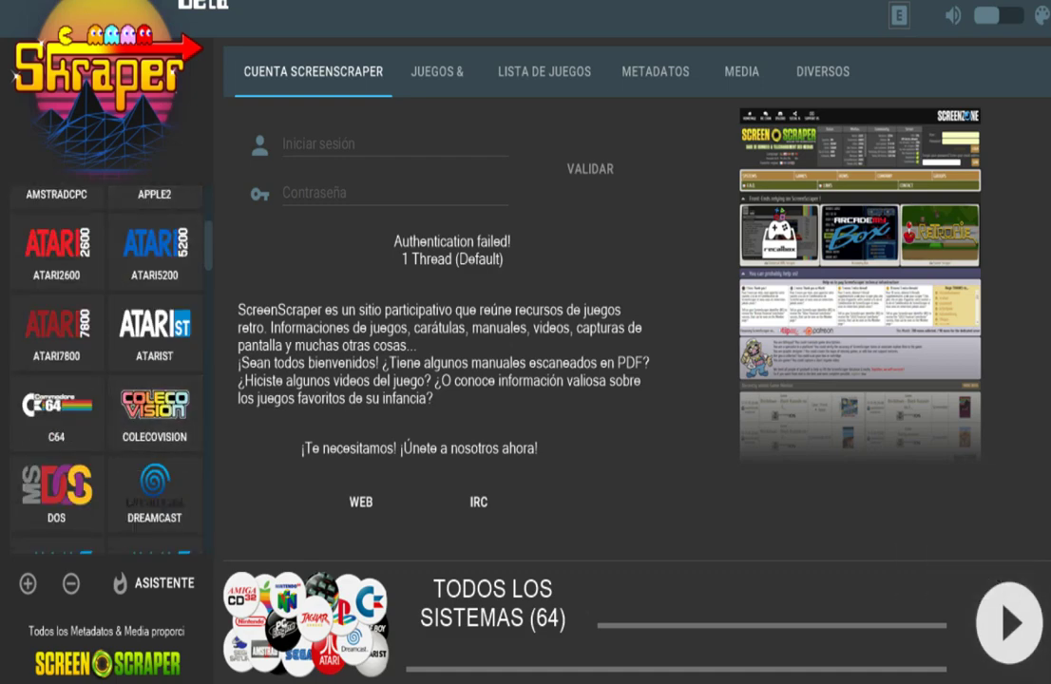
# - Switch to the Notepad note and add the line "haora solo teneis que elegir el sistema" at its end
pyautogui.hotkey('alt', 'Tab')
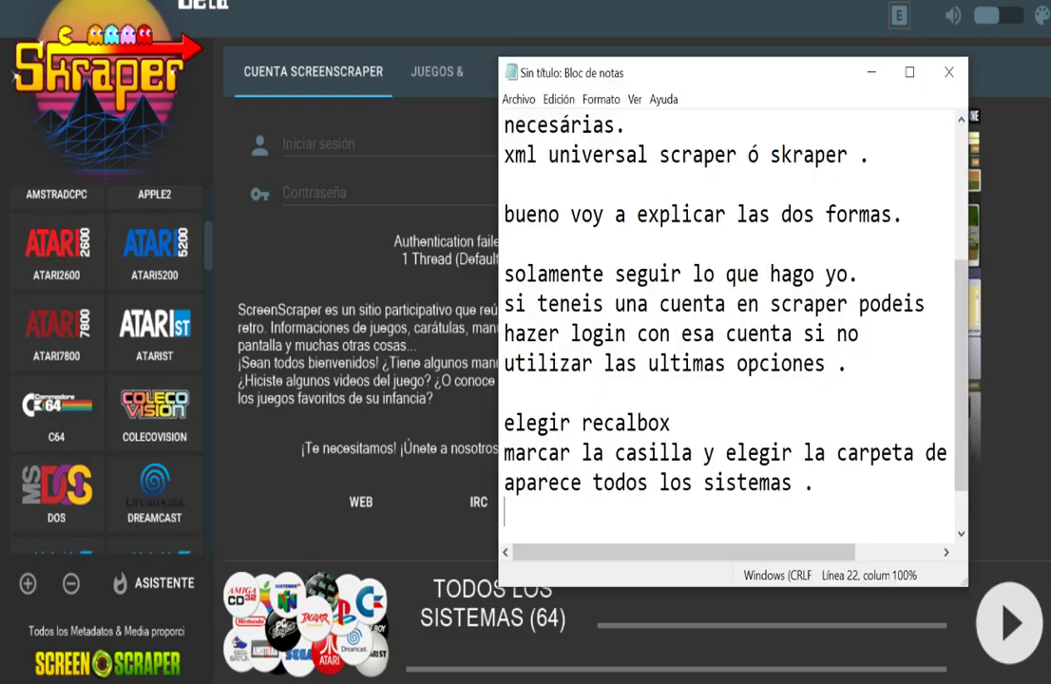
pyautogui.write('haora so')
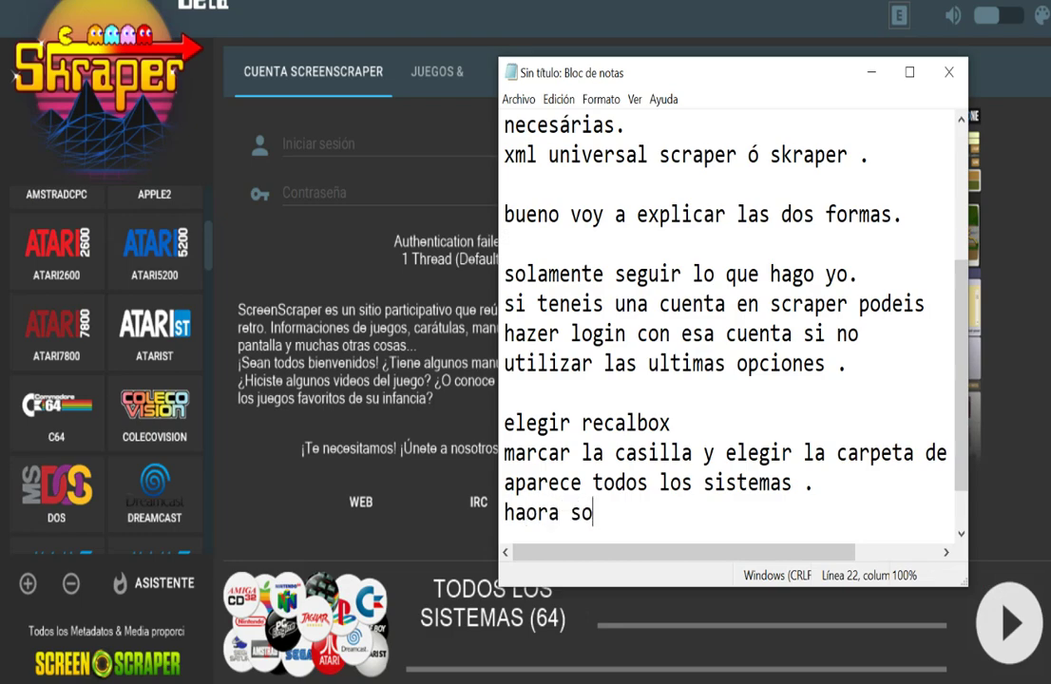
pyautogui.write('lo teneis ')
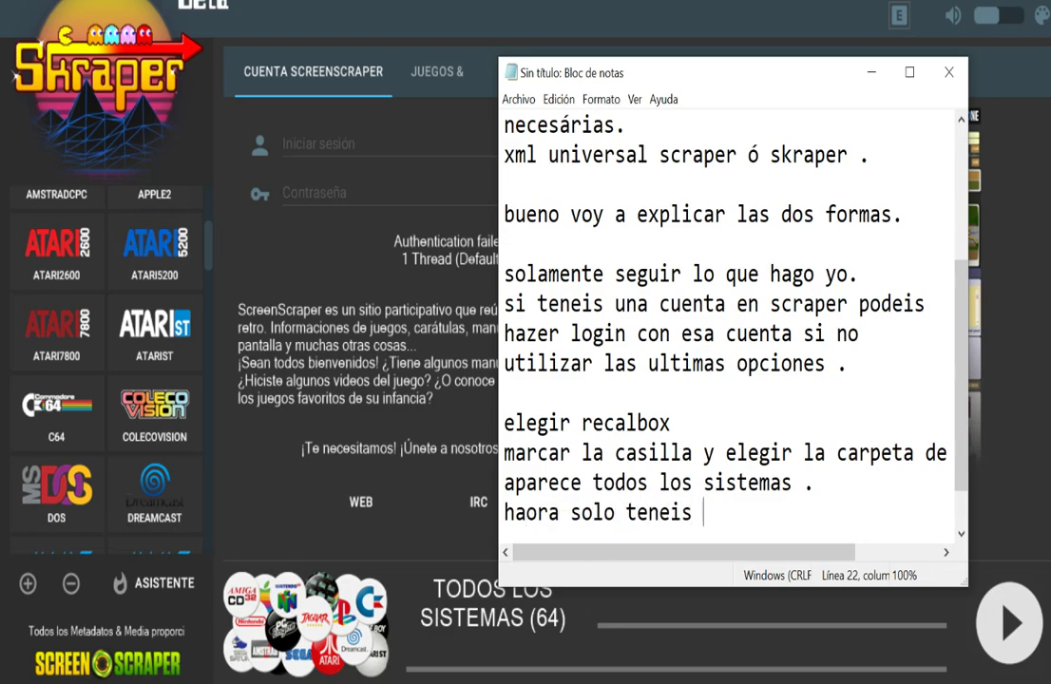
pyautogui.write('que elegir el')
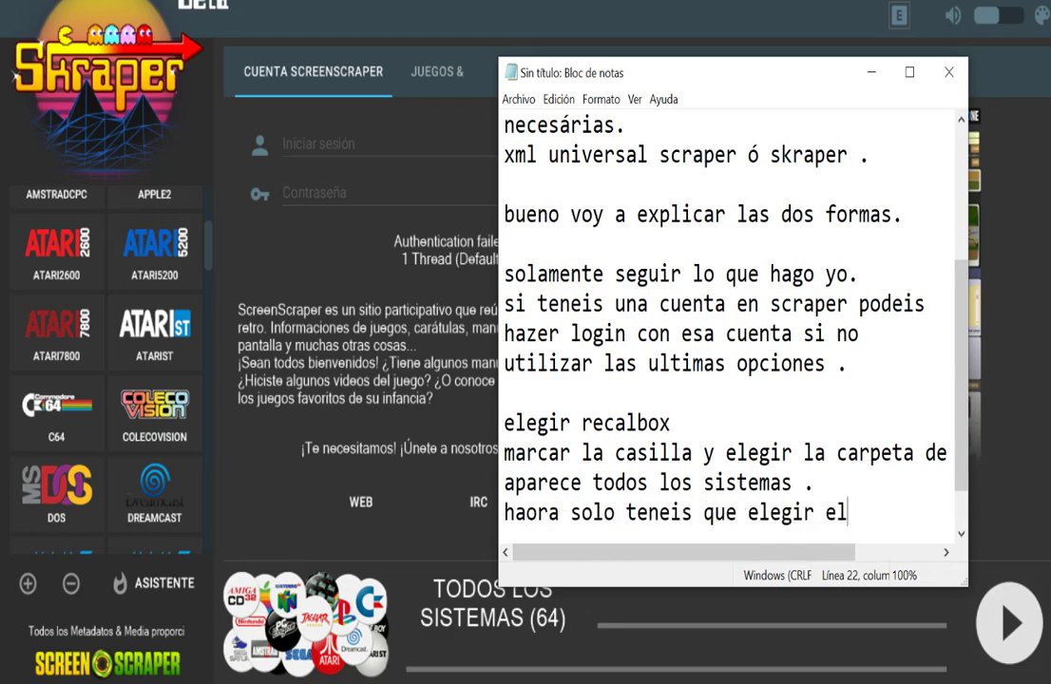
pyautogui.write(' sistema')
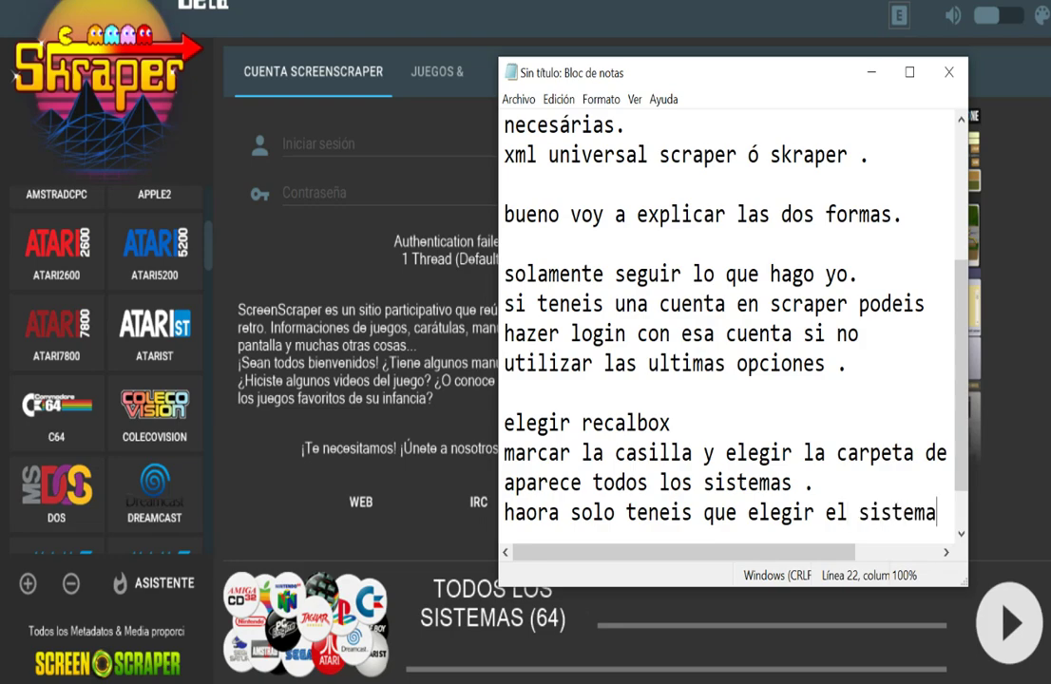
# - Add the line "y presionar en el boton del canto inferior derecho" below the system selection instruction
pyautogui.press('Return')
pyautogui.write('y presionar do')
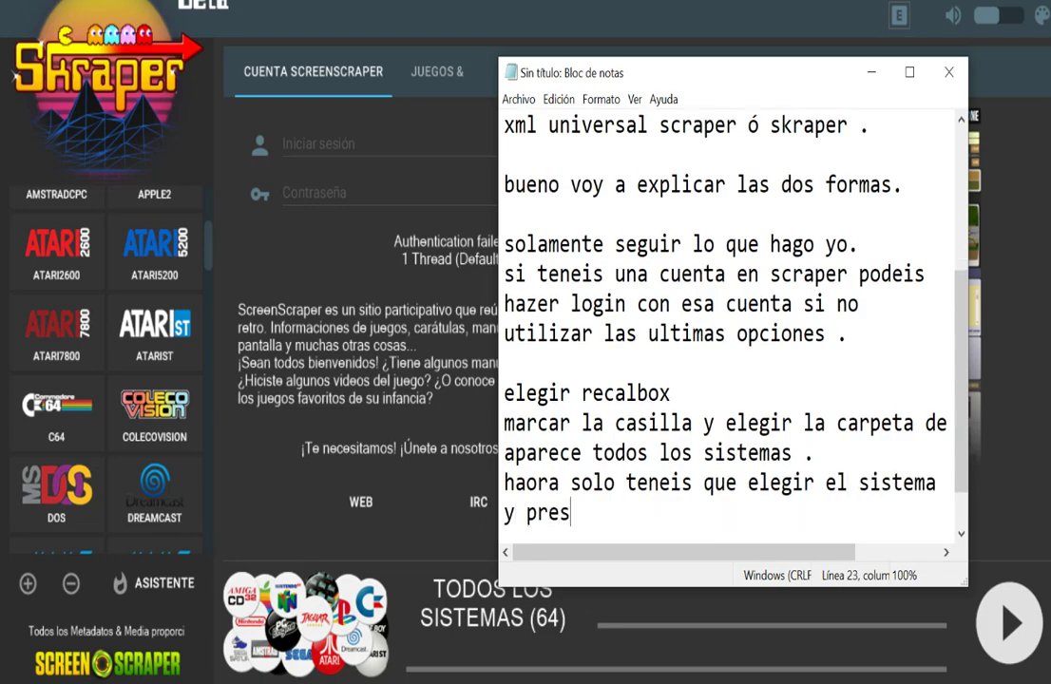
pyautogui.press('BackSpace')
pyautogui.press('BackSpace')
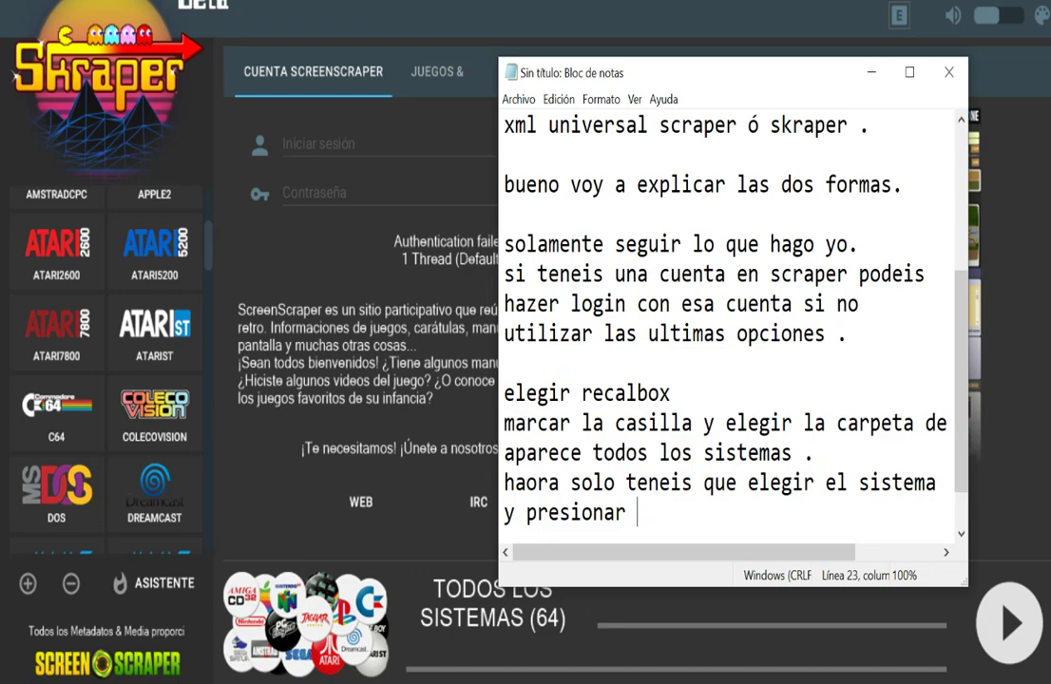
pyautogui.write('en el boton ')
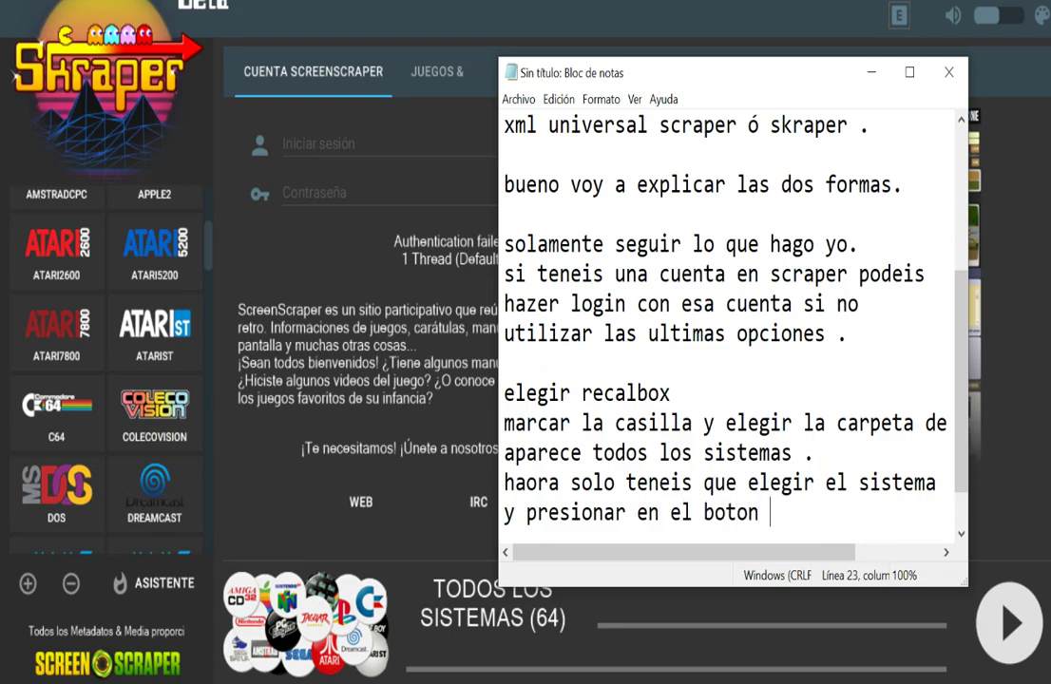
pyautogui.write('del canto i')
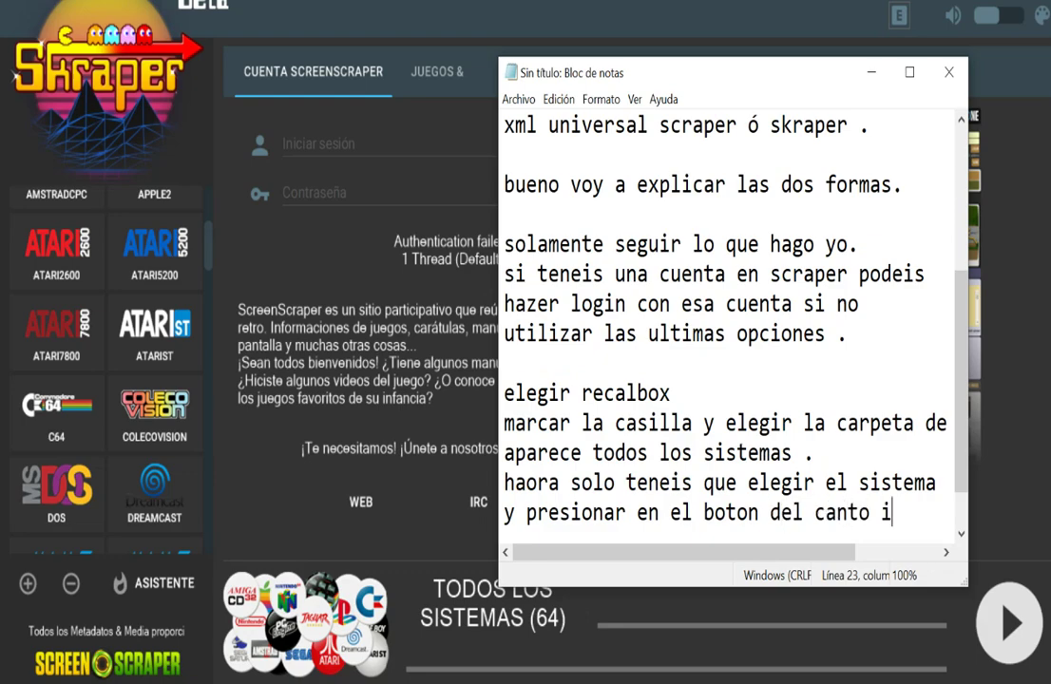
pyautogui.write('nferior der')
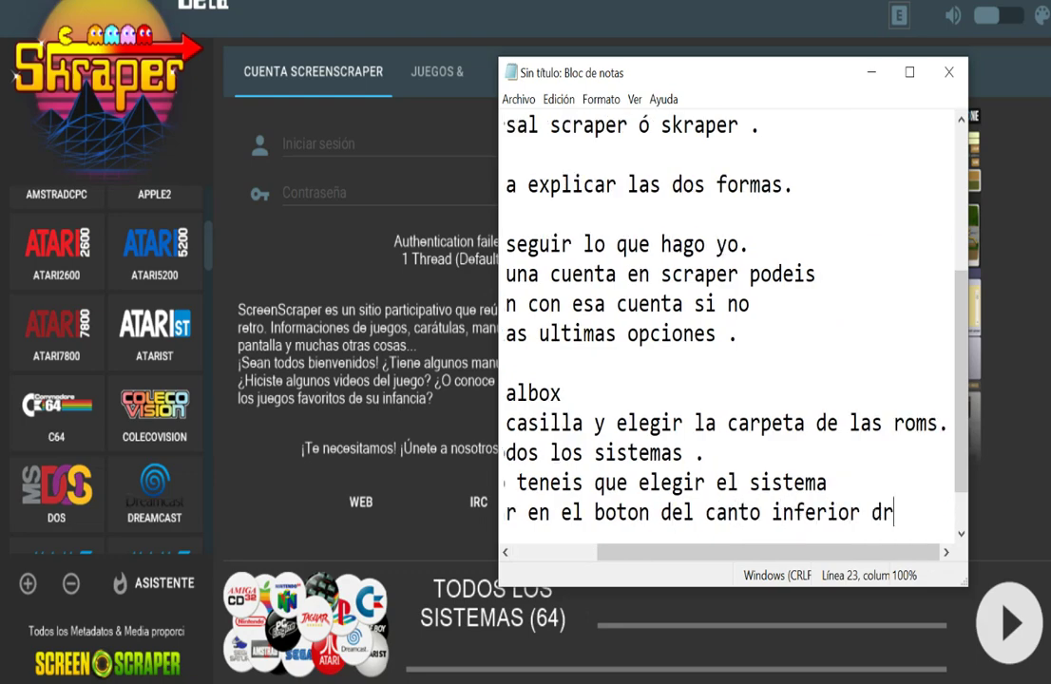
pyautogui.press('BackSpace')
pyautogui.write('erecho')
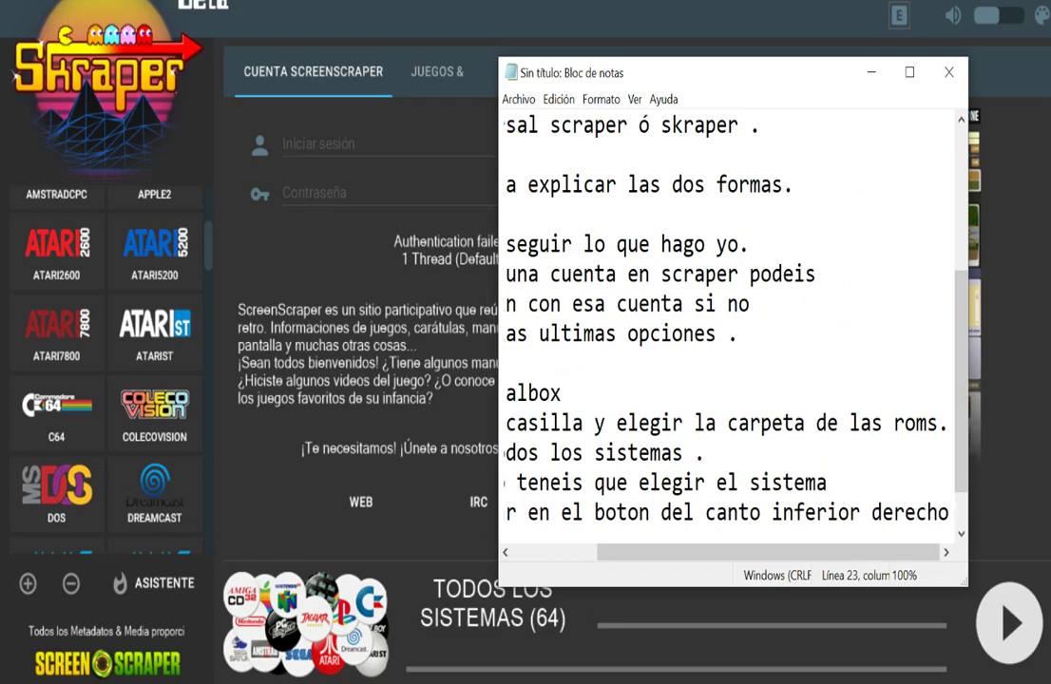
# - Add the line "para iniciar el scraper y teneis que esperar" and remove the stray blank line after "solamente seguir lo que hago yo."
pyautogui.press('Return')
pyautogui.write('para inici')
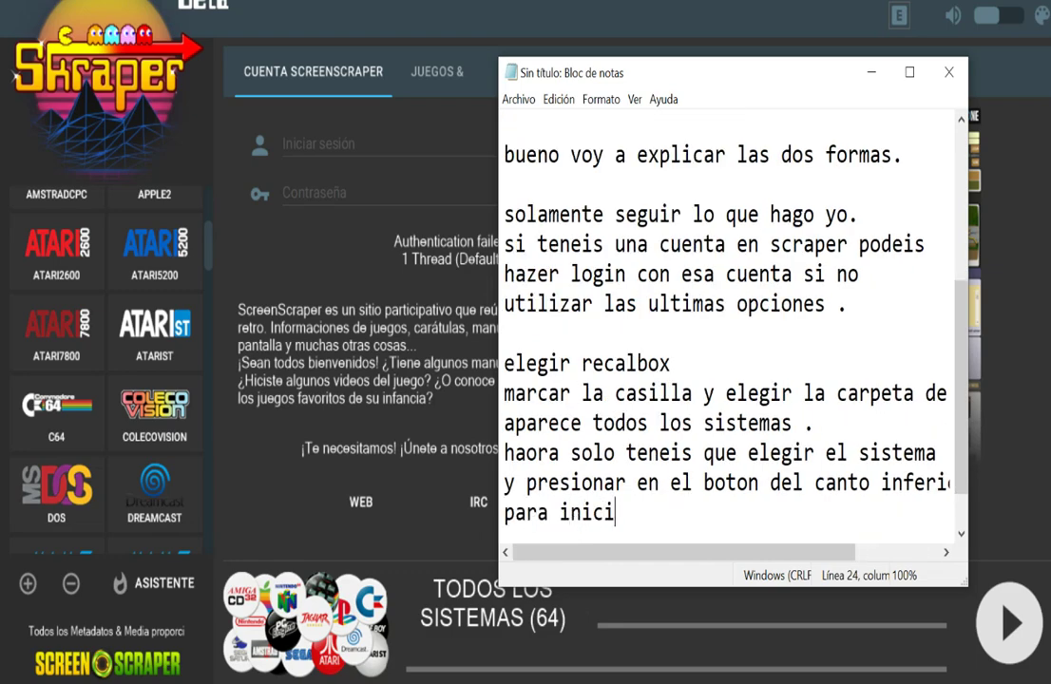
pyautogui.write('ar el scra')
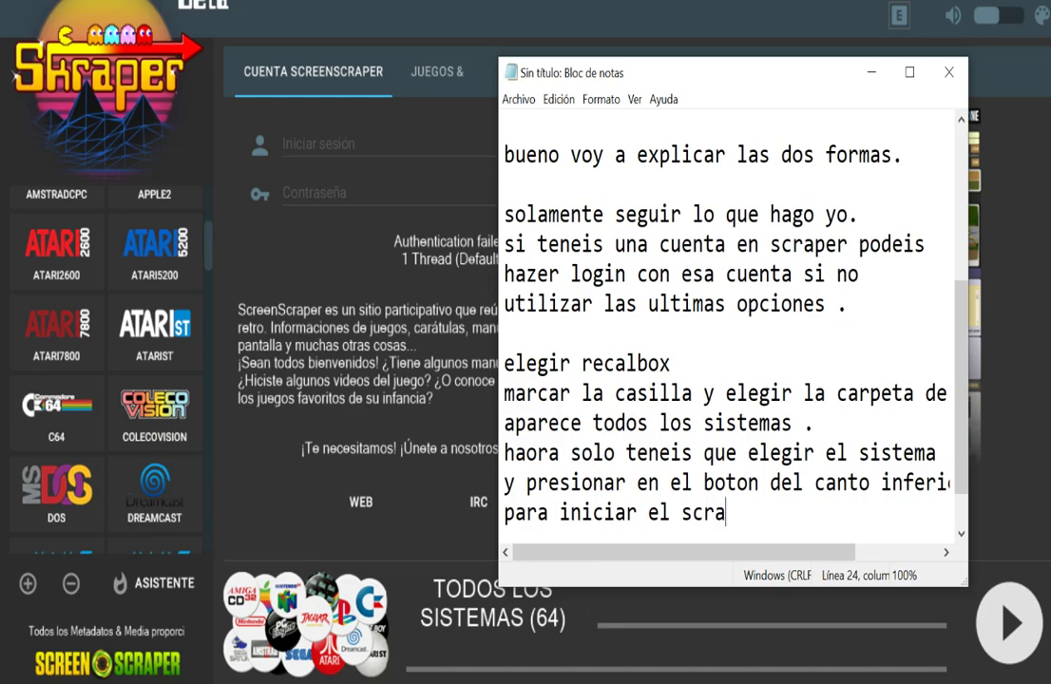
pyautogui.write('per y teneis que es')
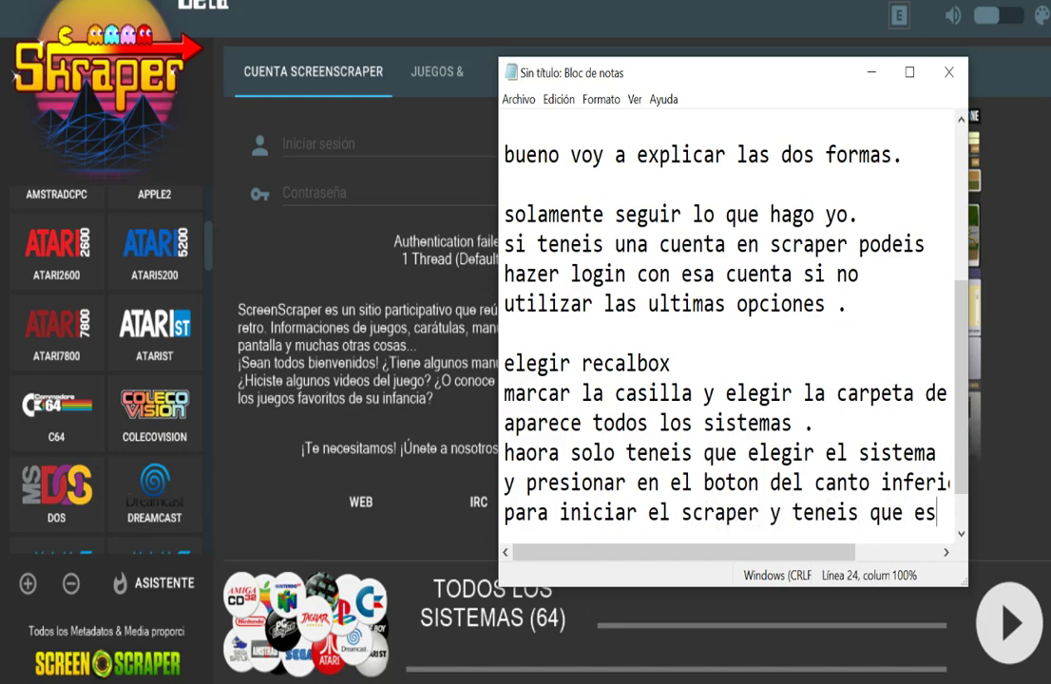
pyautogui.write('perar')
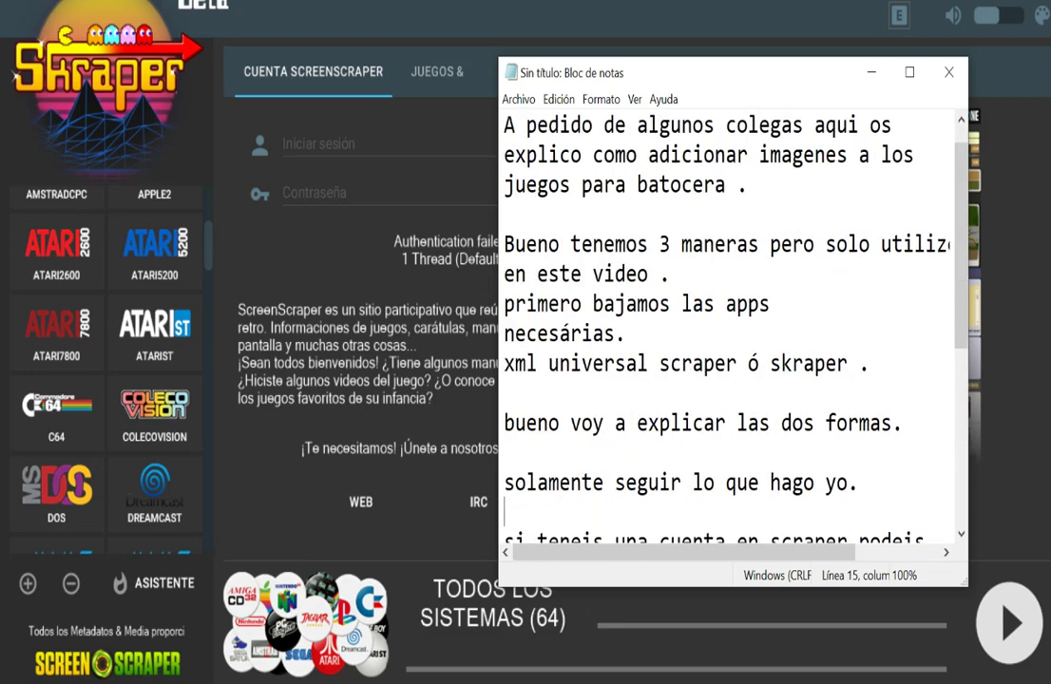
pyautogui.press('BackSpace')
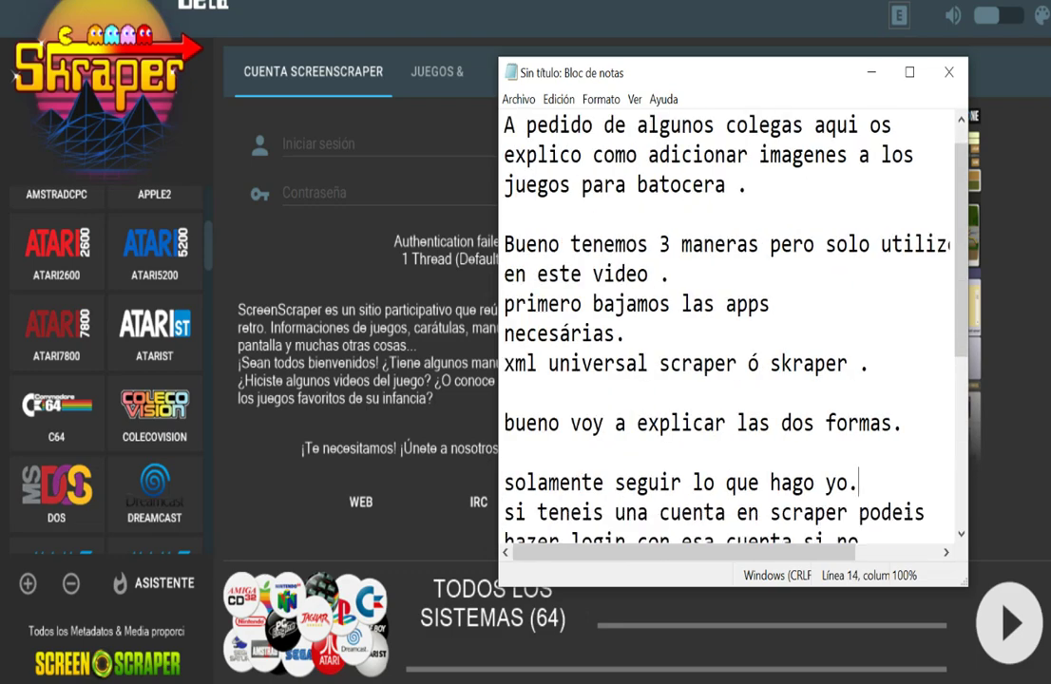
pyautogui.scroll(-4, 727, 323)
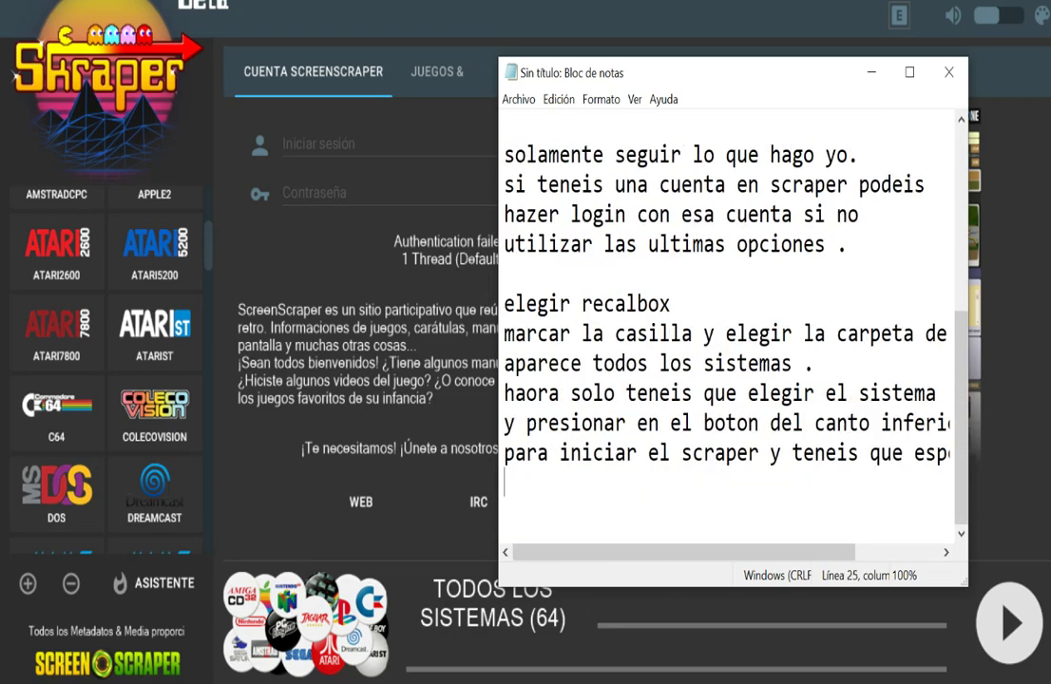
# - Finish the note with the line "a que termine el scrap ." and minimize it to return to Skraper
pyautogui.press('BackSpace')
pyautogui.press('Return')
pyautogui.write('a que termine')
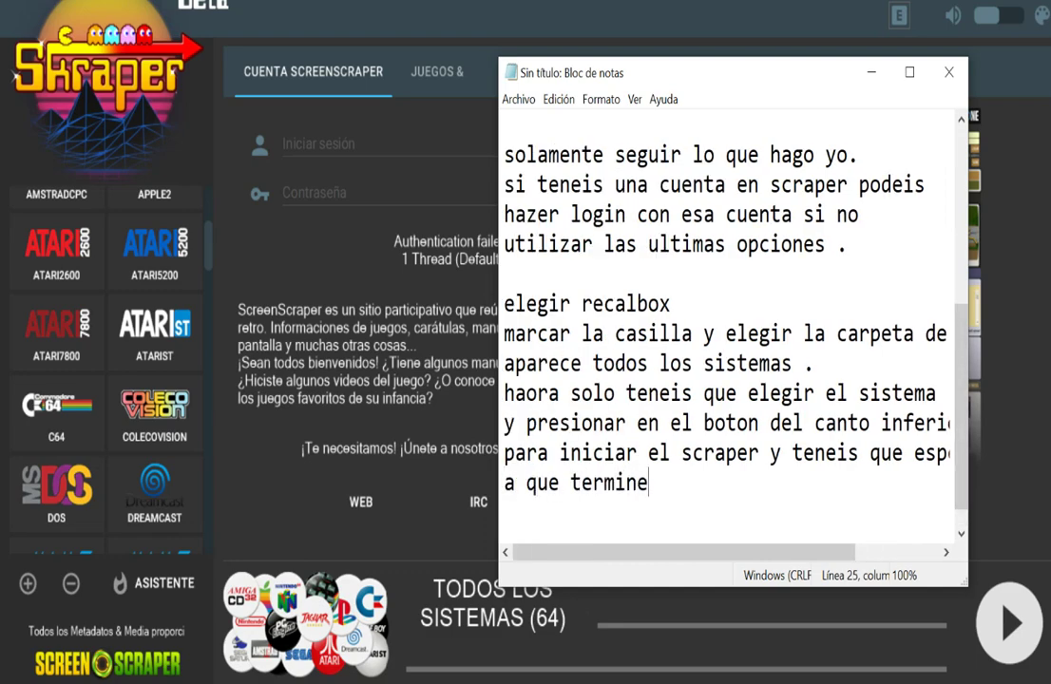
pyautogui.write(' el scrap .')
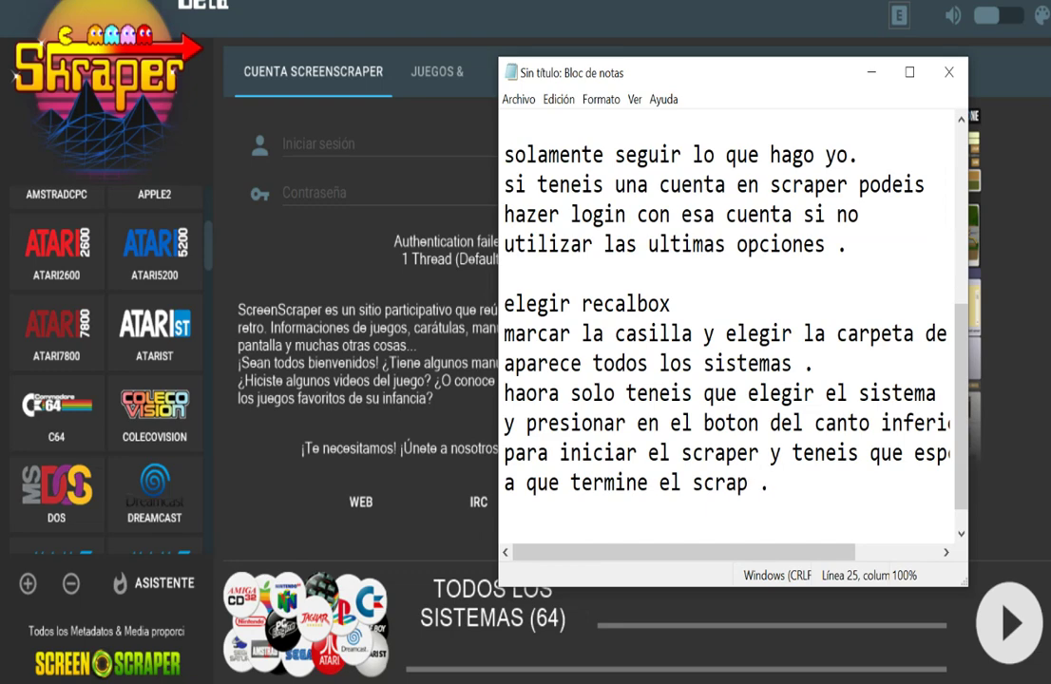
pyautogui.click(871, 72)
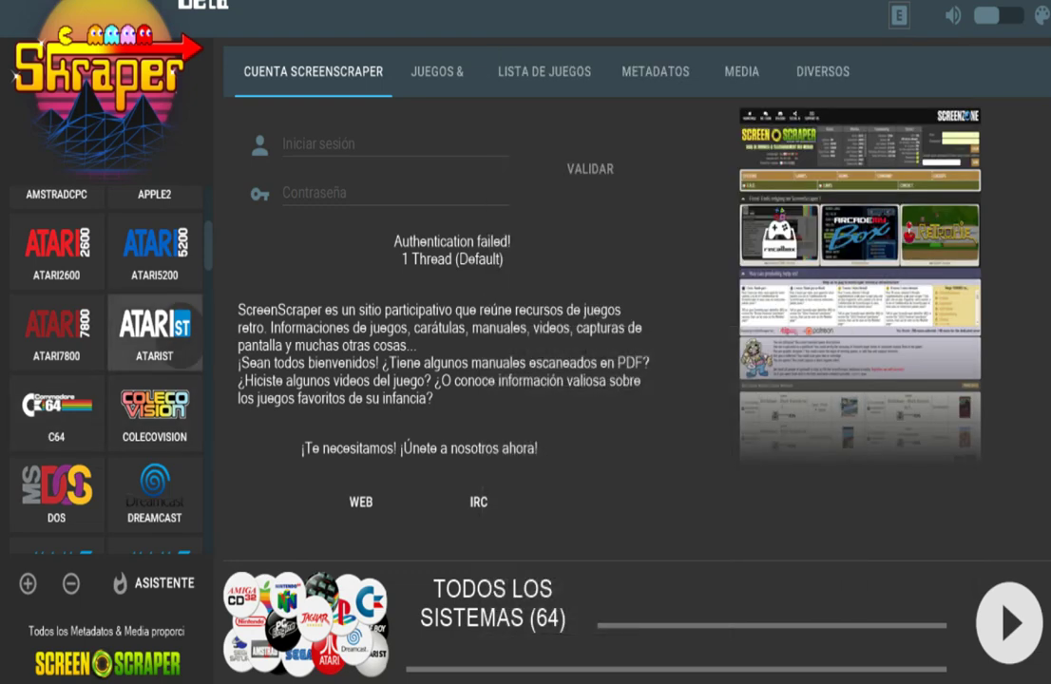
# - Select the Atari ST, ColecoVision and Dreamcast systems in turn, and call up the assistant but decline restarting it
pyautogui.click(154, 331)
pyautogui.click(153, 412)
pyautogui.click(154, 493)
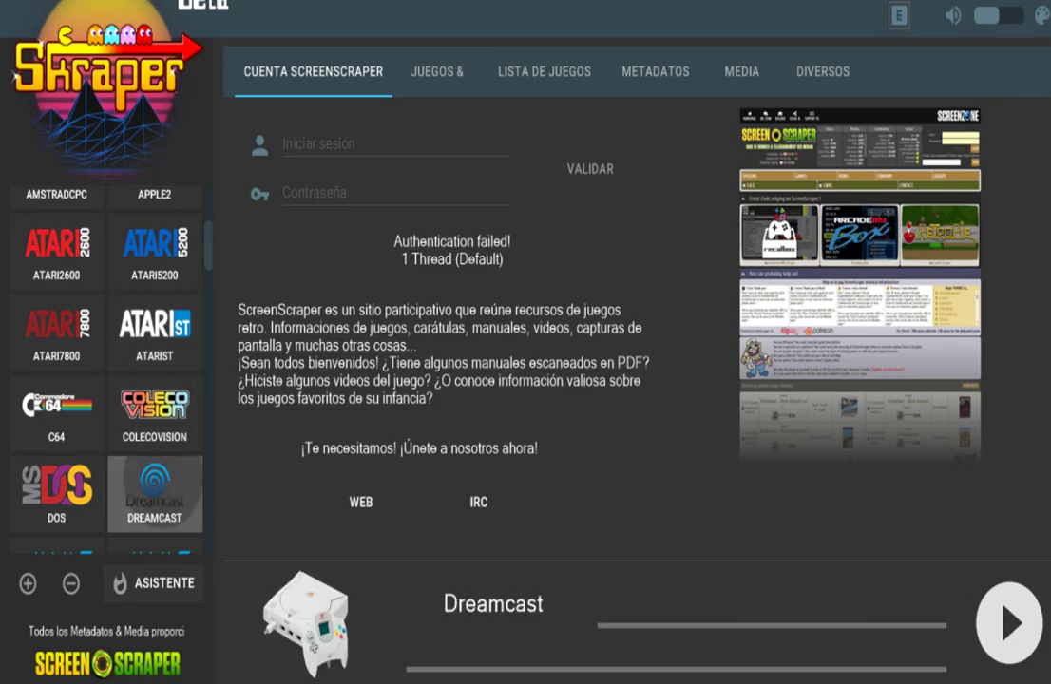
pyautogui.click(153, 582)
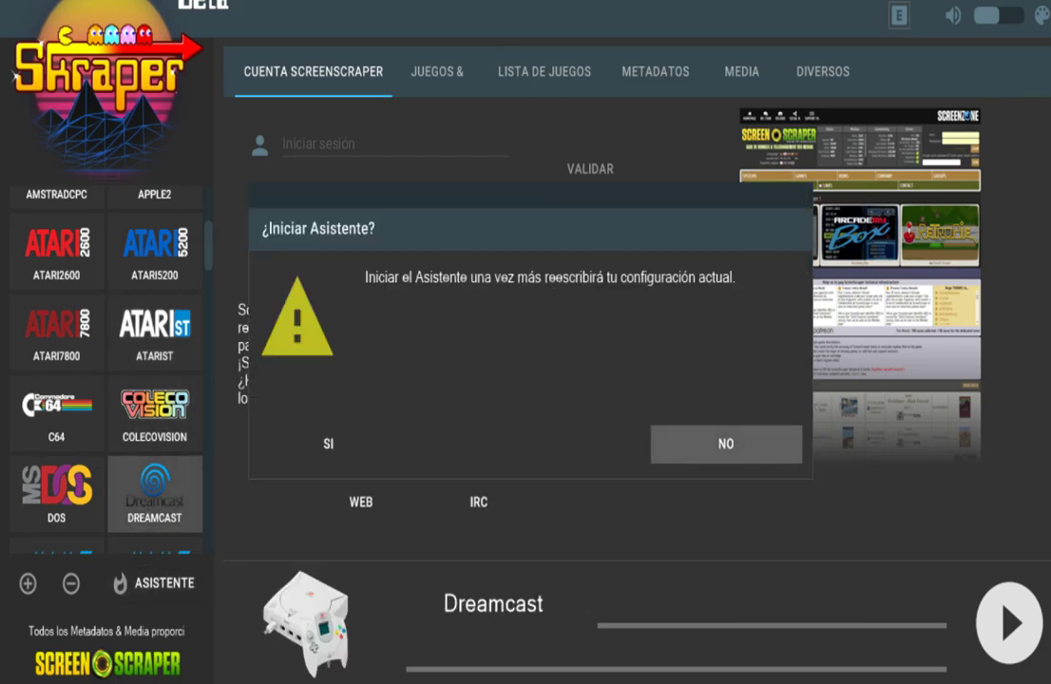
pyautogui.click(726, 444)
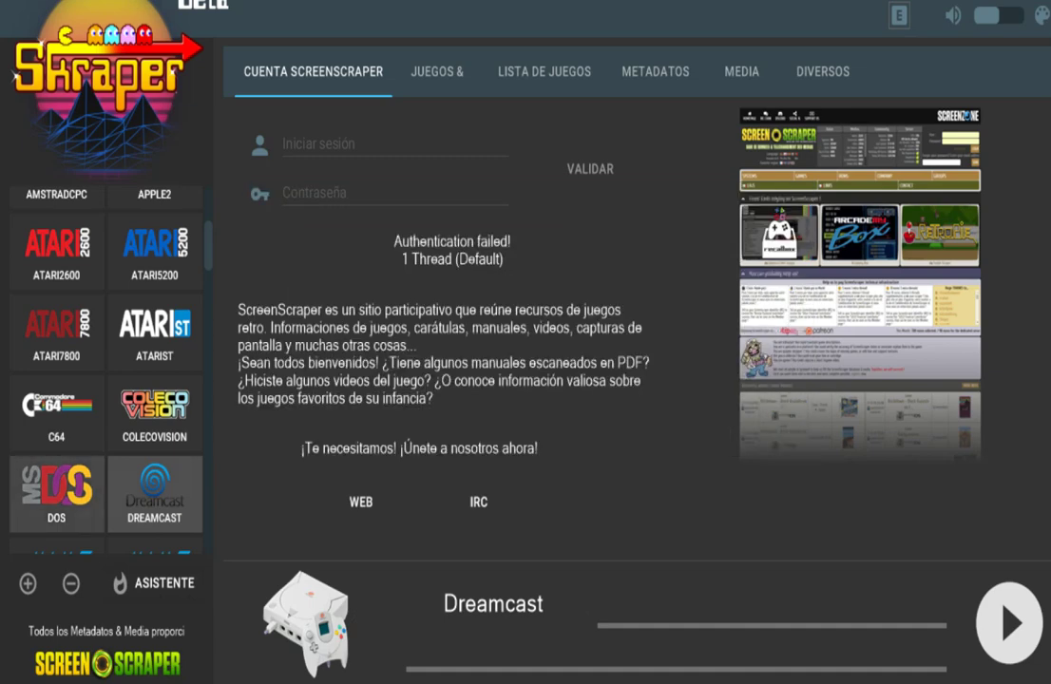
# - Select the FBA_LIBRETRO, FBA and FDS systems in turn, and look through the rest of the system list
pyautogui.click(155, 545)
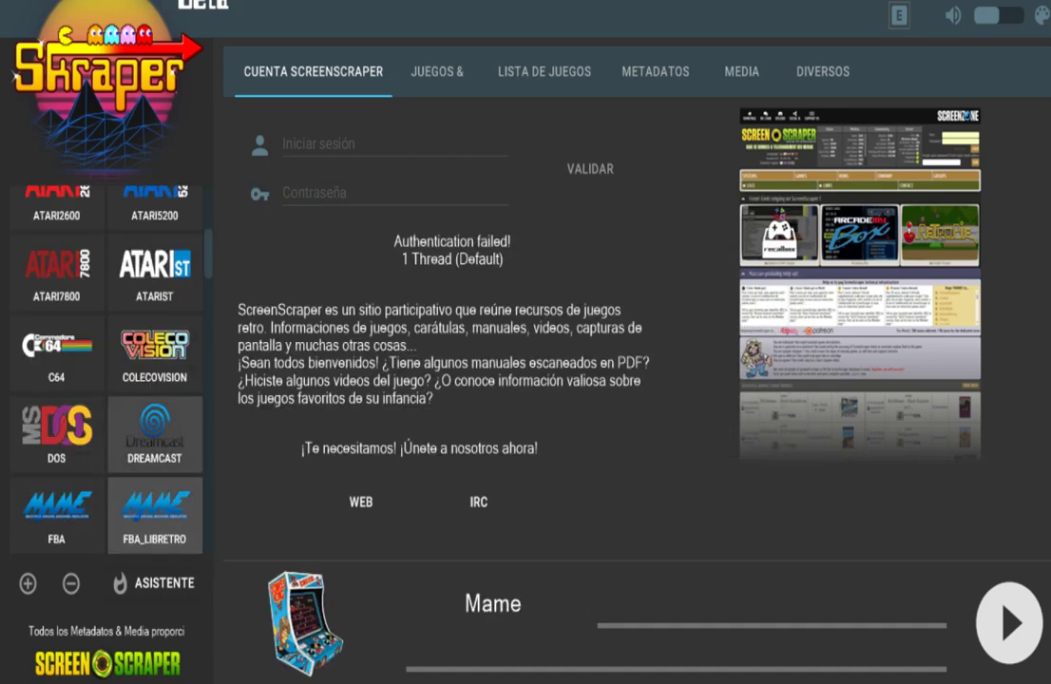
pyautogui.scroll(-3, 155, 452)
pyautogui.click(56, 388)
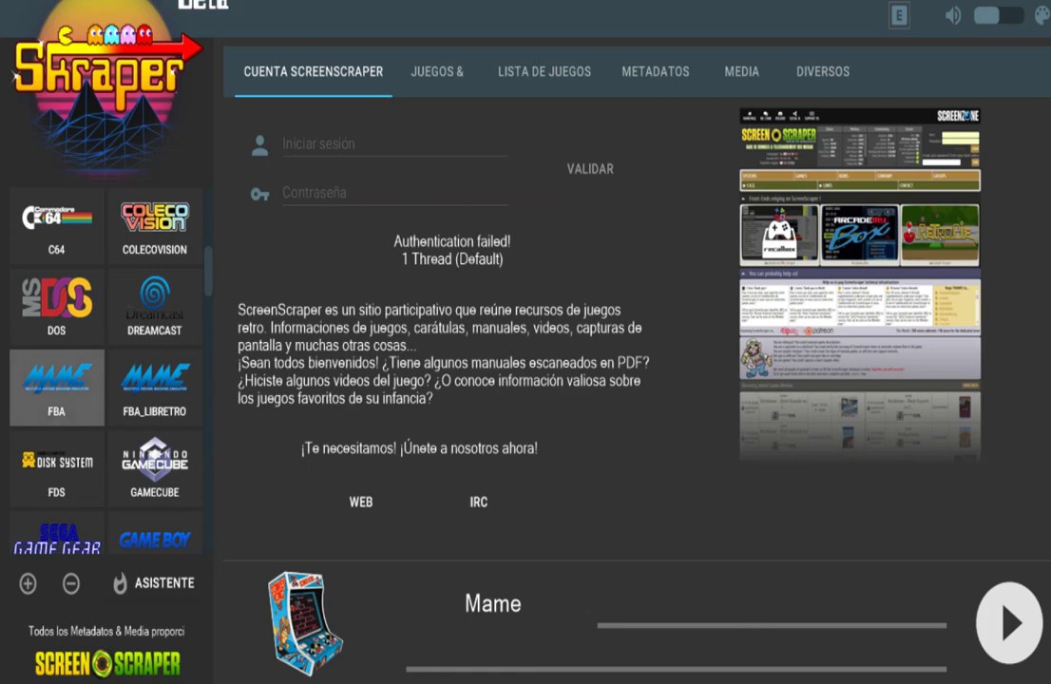
pyautogui.click(56, 468)
pyautogui.scroll(-5, 155, 466)
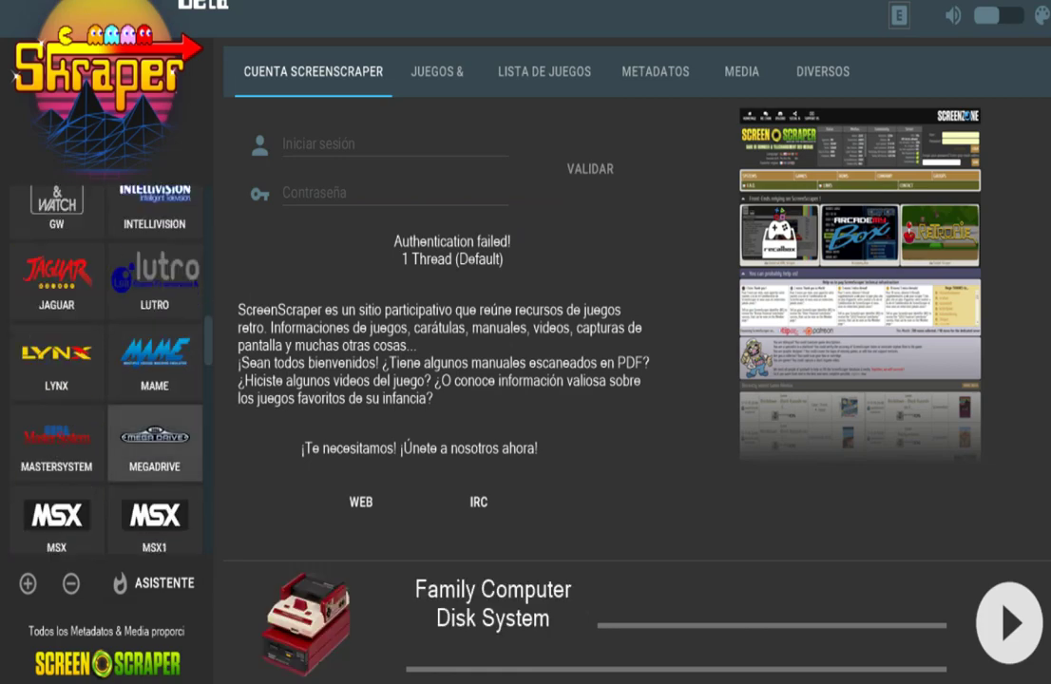
pyautogui.scroll(-2, 155, 465)
pyautogui.scroll(-10, 155, 466)
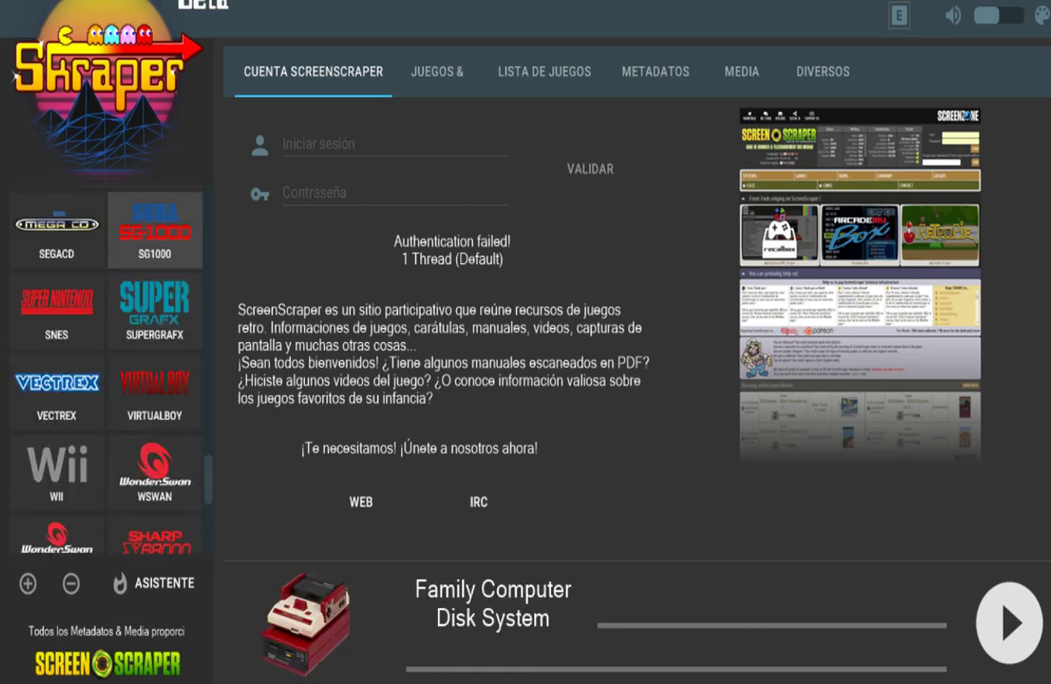